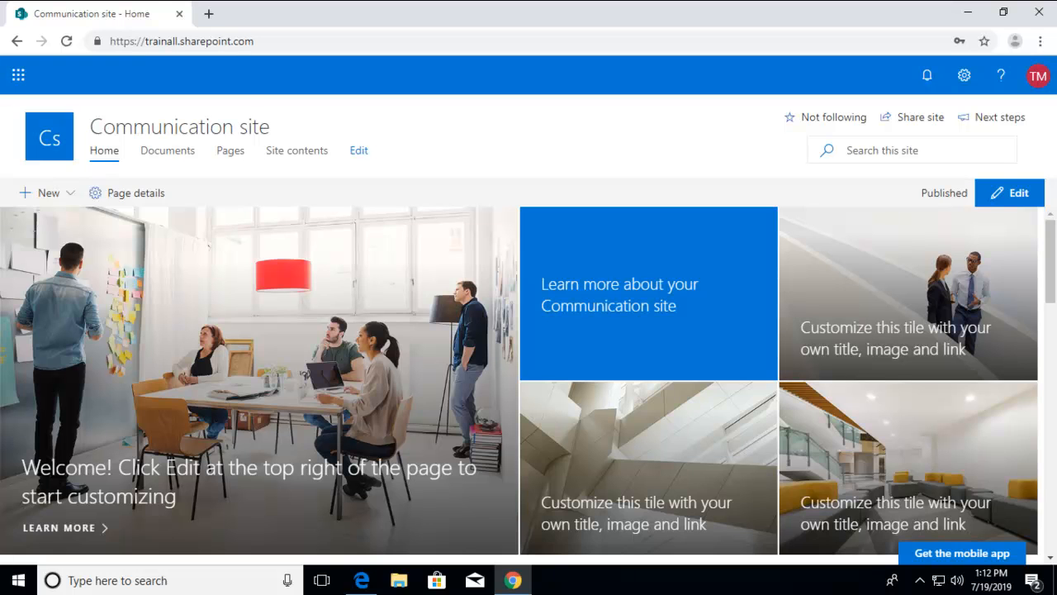
Step: Review the Communication site's site information, including its hub site association, and close it without making changes
left_click(965, 77)
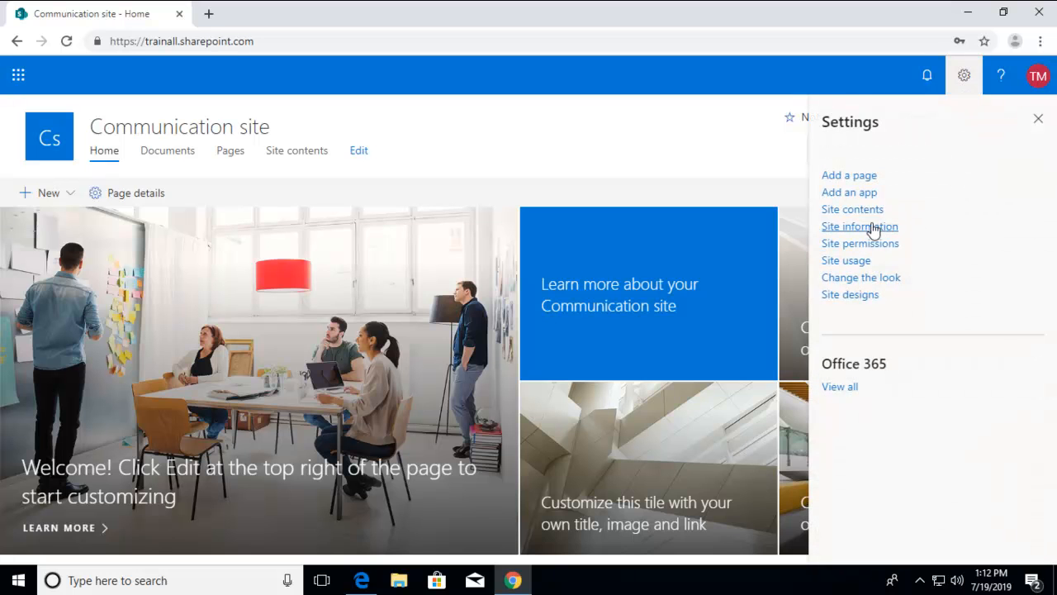
left_click(904, 227)
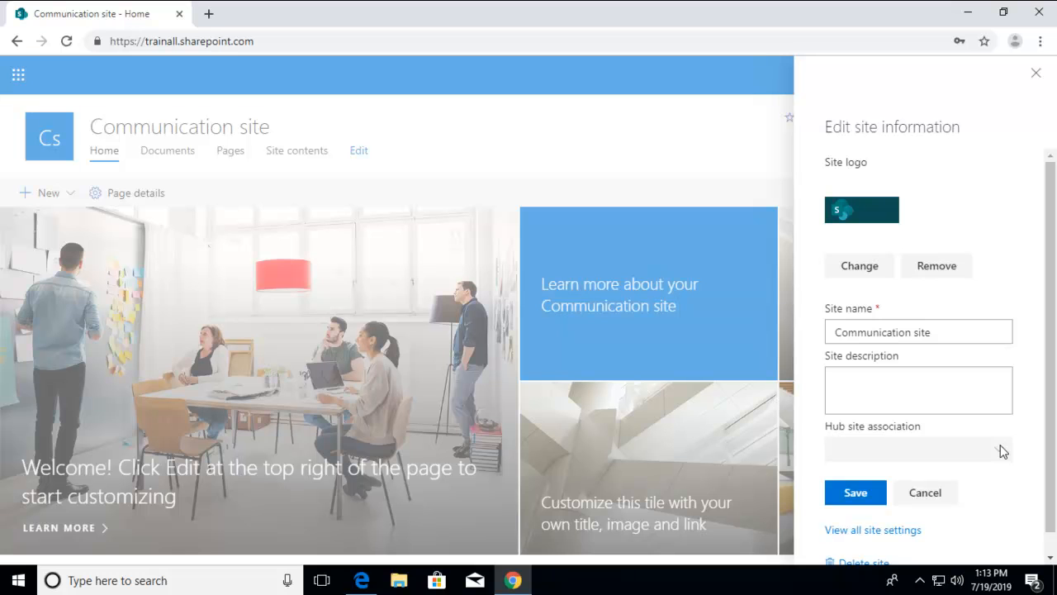
left_click(1036, 74)
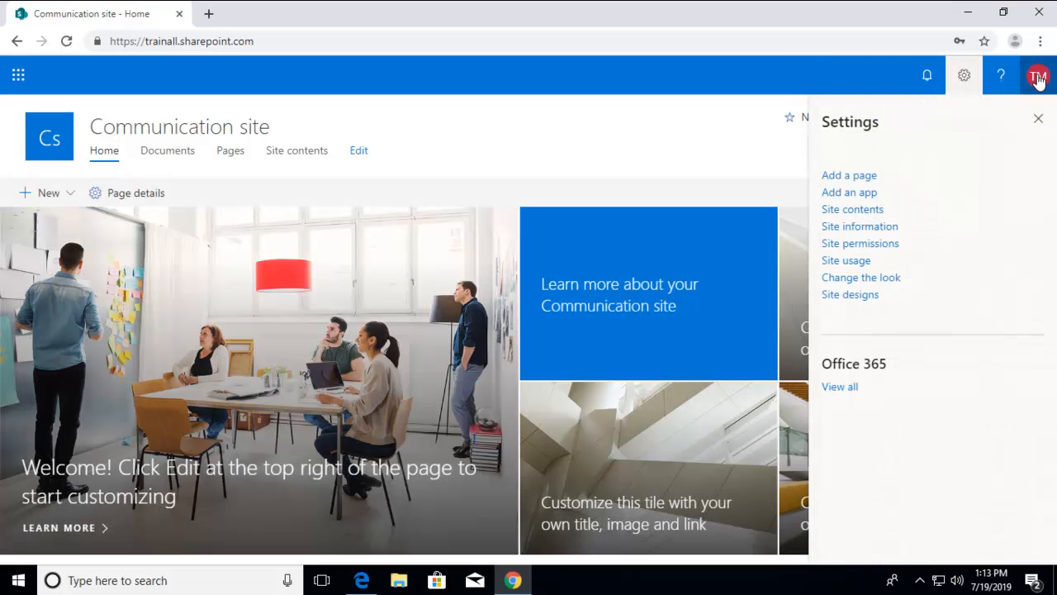
left_click(964, 77)
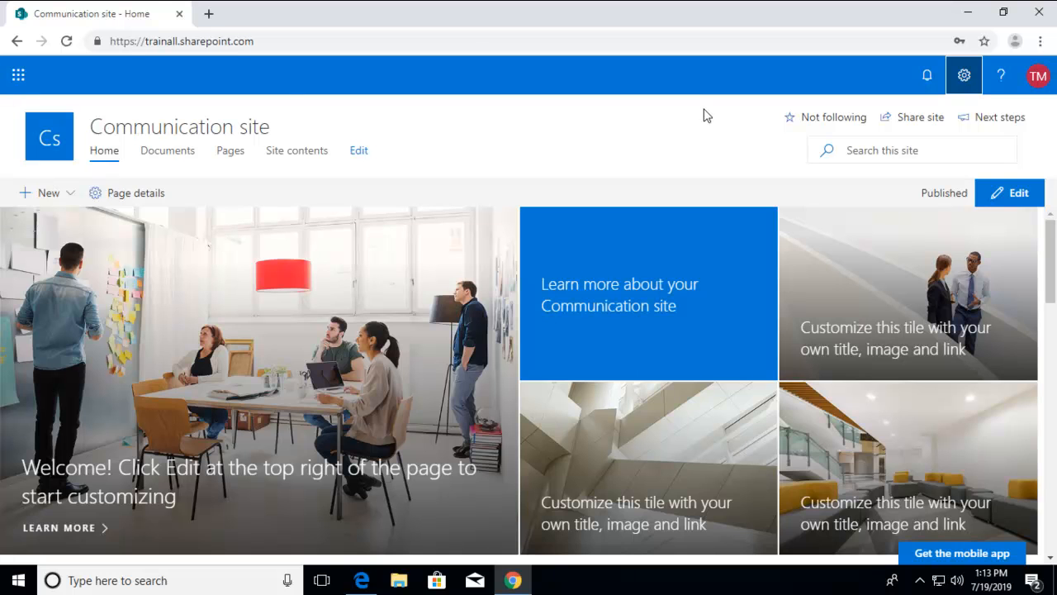
Step: Open the SharePoint admin center through the Microsoft 365 admin center and dismiss its introductory tips
left_click(19, 76)
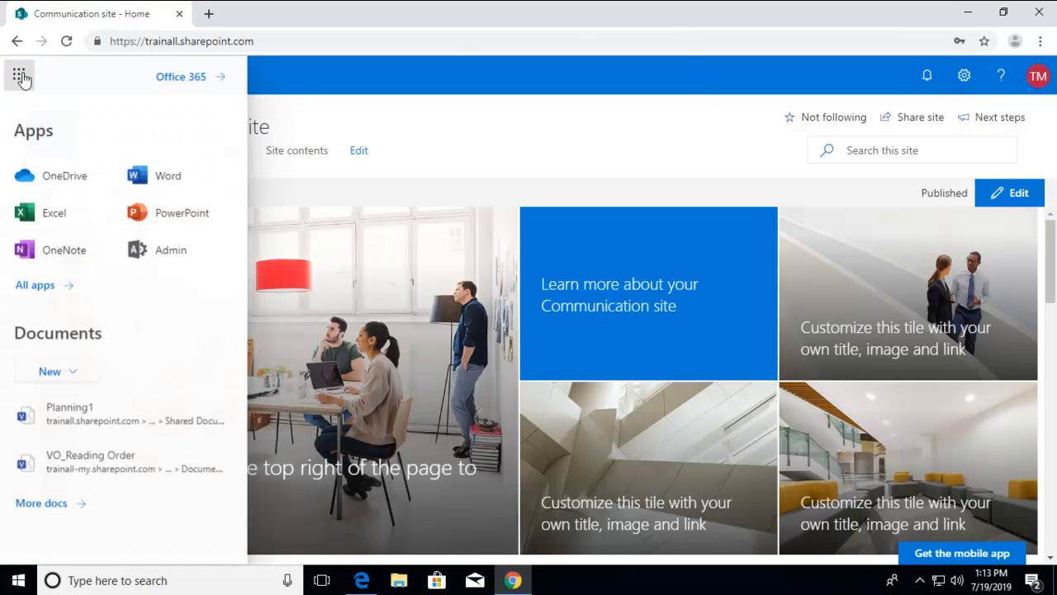
left_click(182, 261)
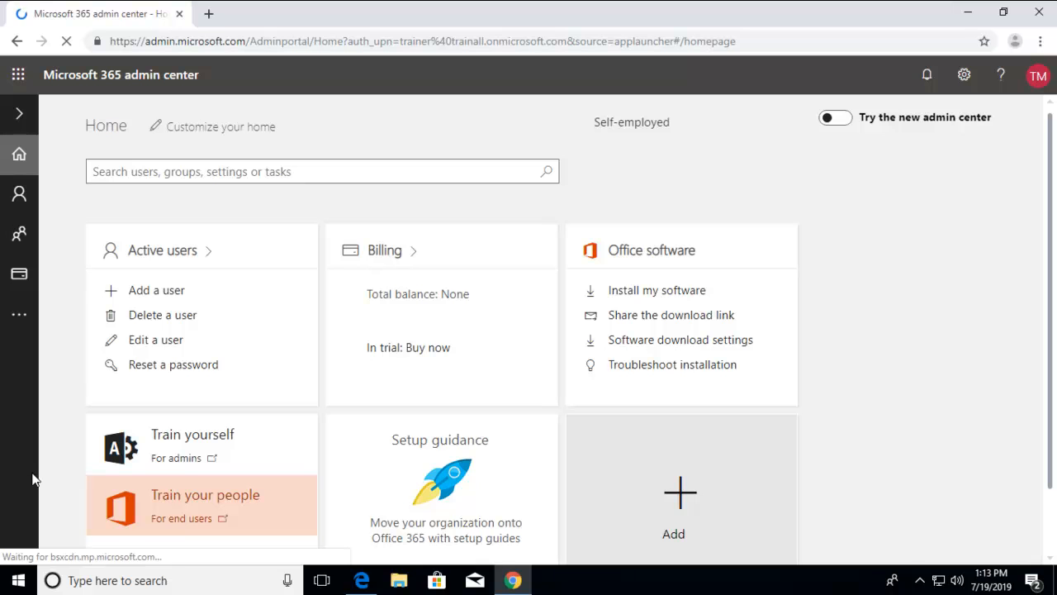
mouse_move(37, 528)
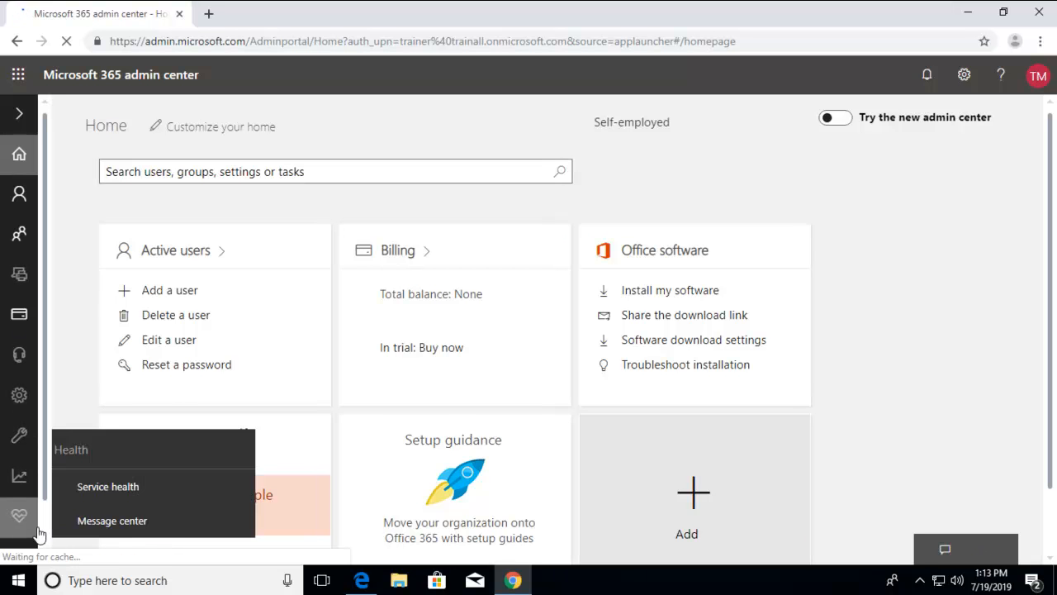
mouse_move(18, 558)
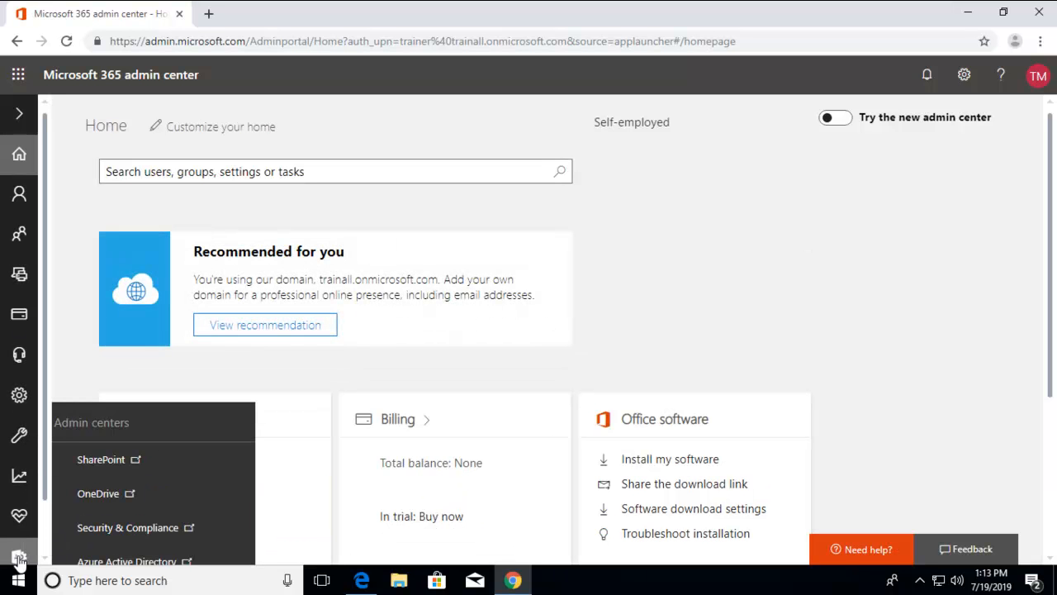
left_click(103, 464)
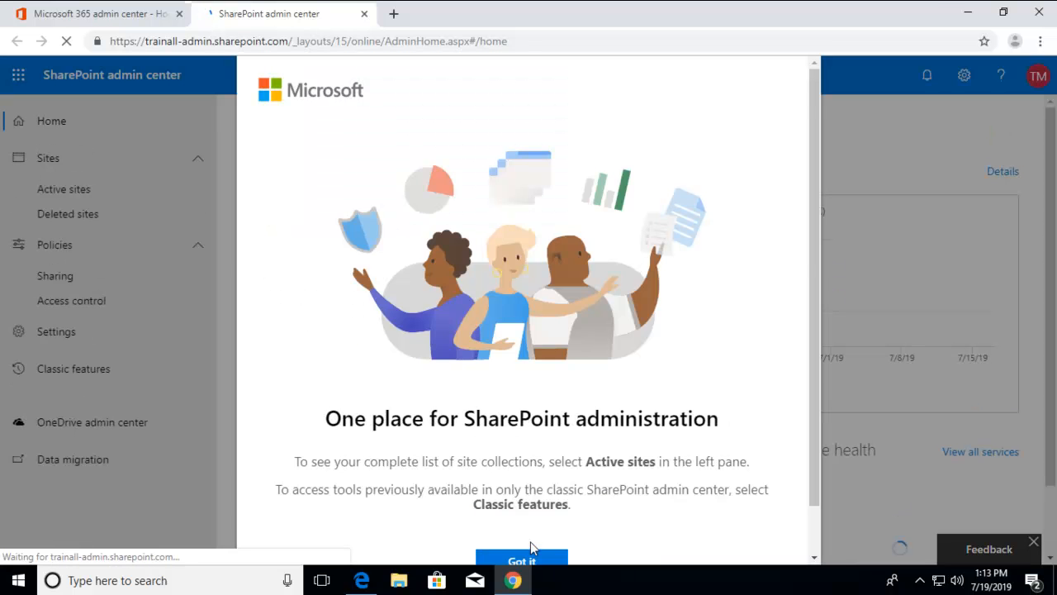
left_click(531, 555)
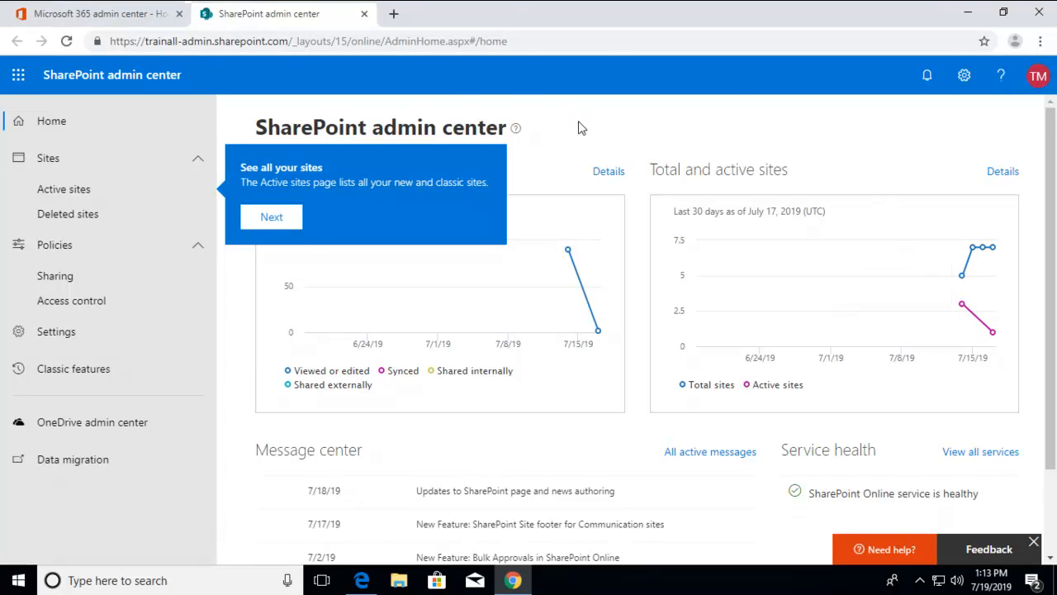
left_click(285, 218)
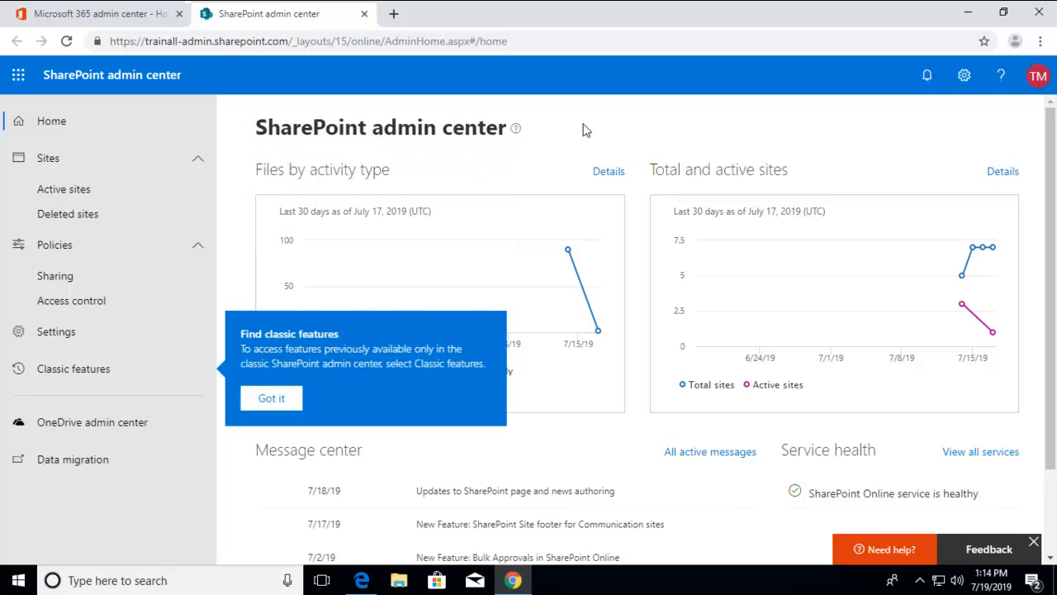
left_click(256, 393)
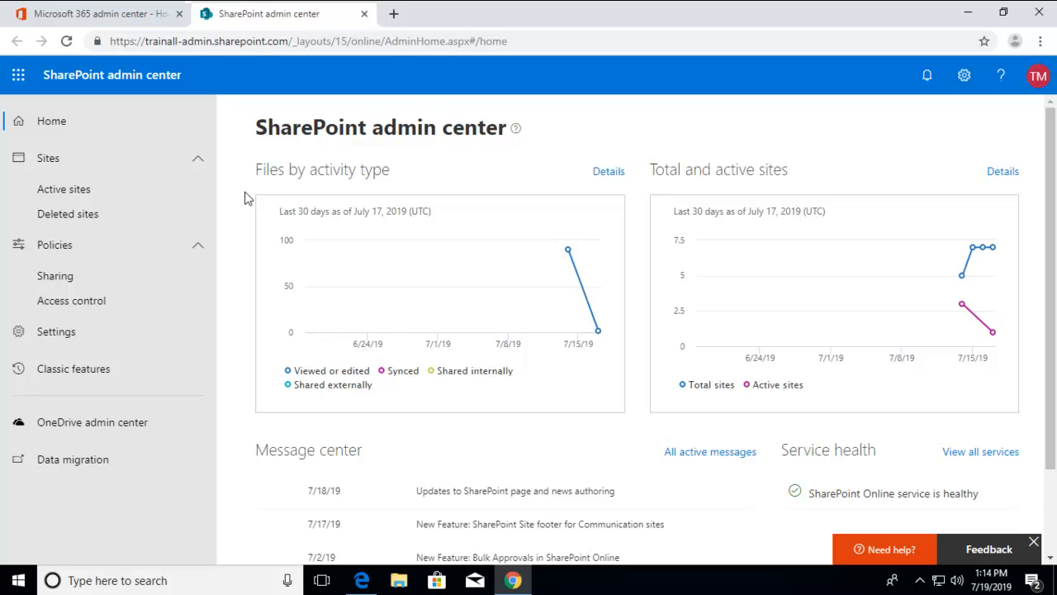
Step: Display the list of active sites and dismiss the tip about changing views
mouse_move(821, 286)
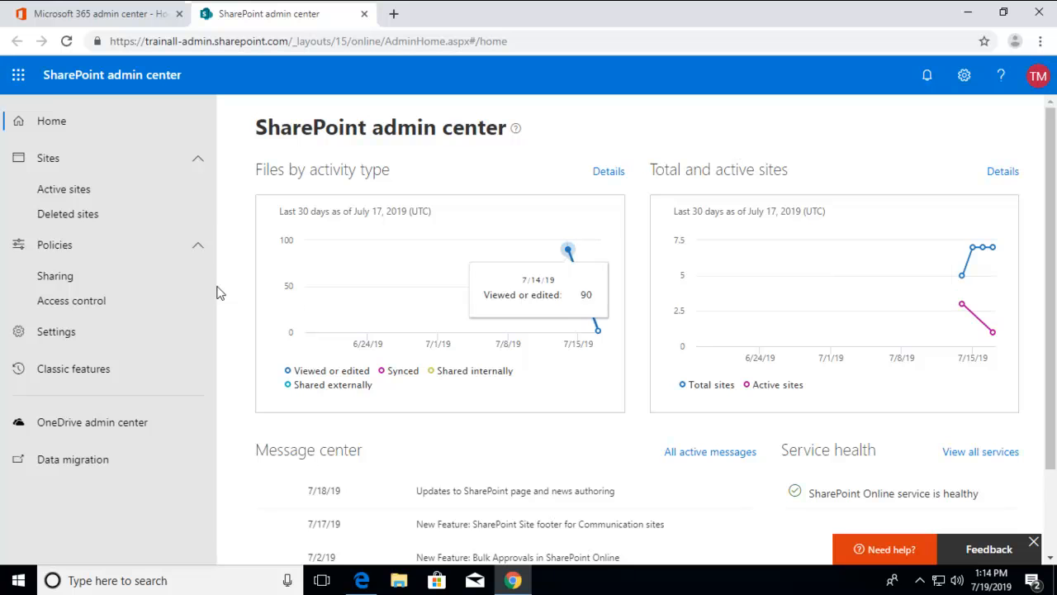
left_click(62, 195)
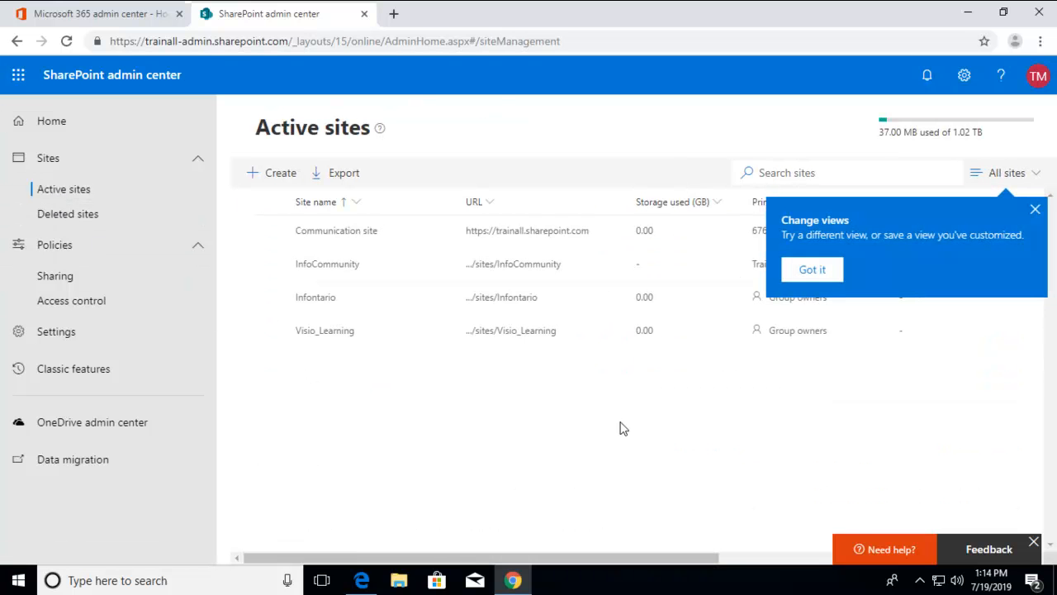
left_click(1037, 217)
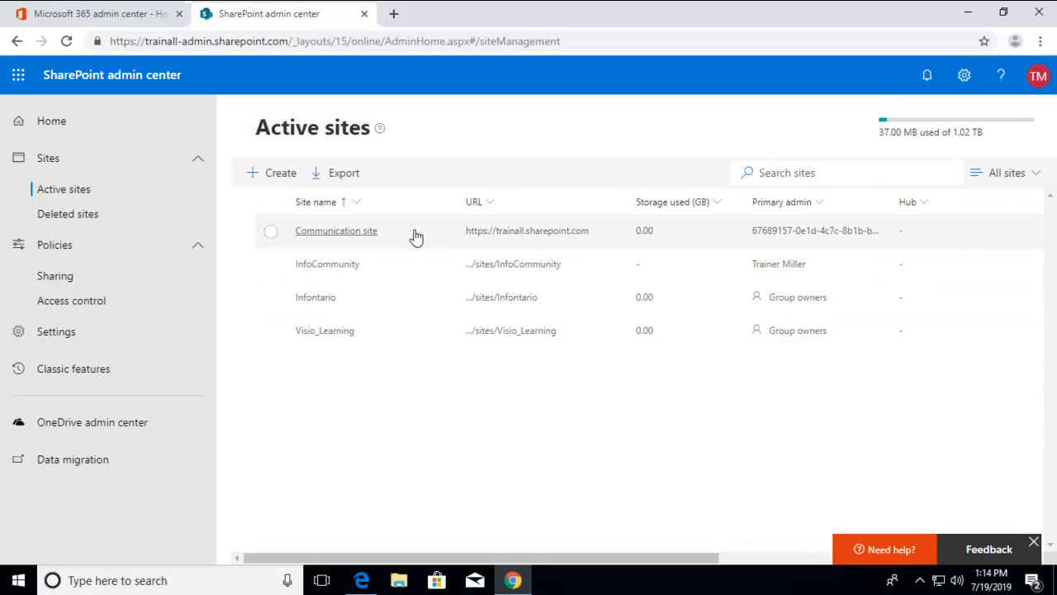
Step: Start registering the Communication site as a hub site with the navigation name "Central Communication"
left_click(268, 232)
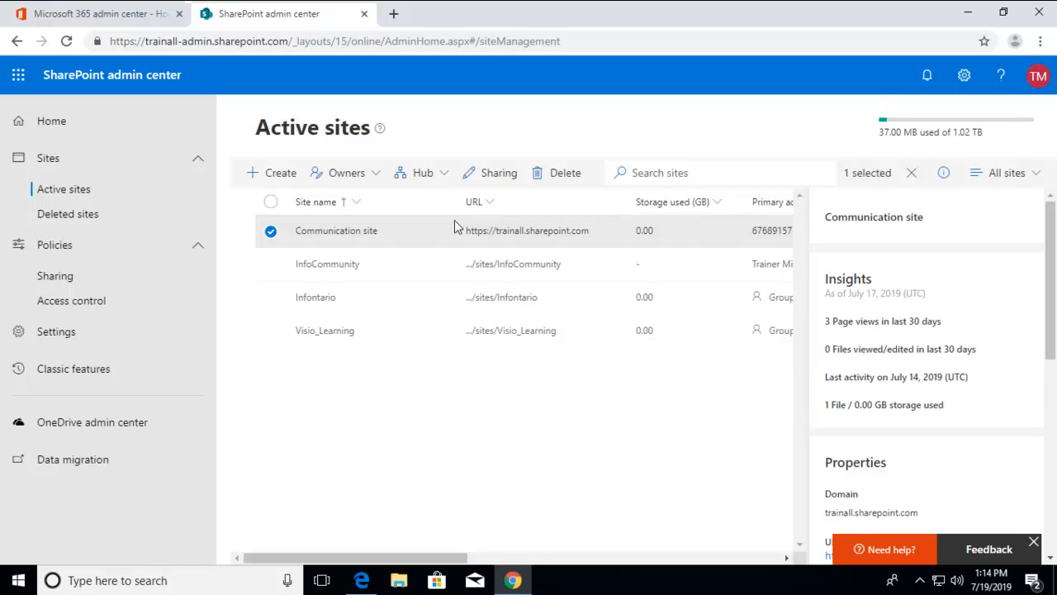
left_click(420, 175)
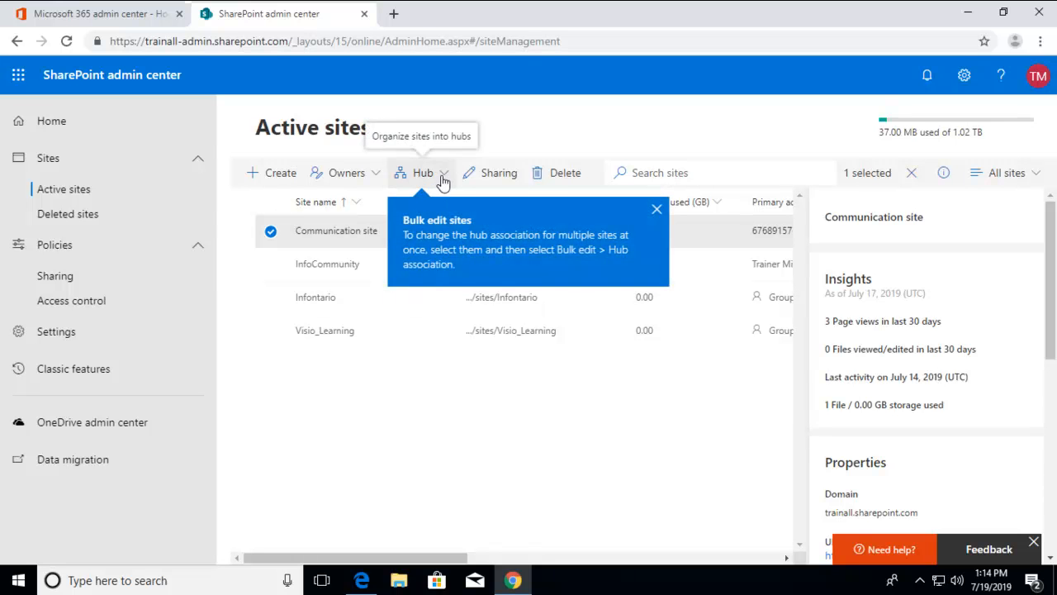
left_click(442, 175)
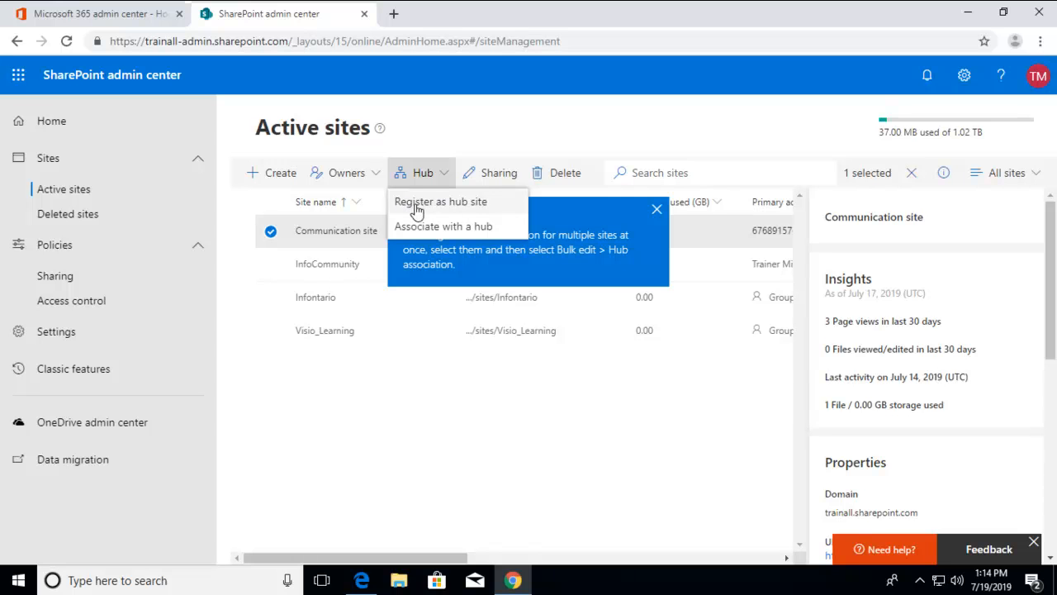
left_click(457, 205)
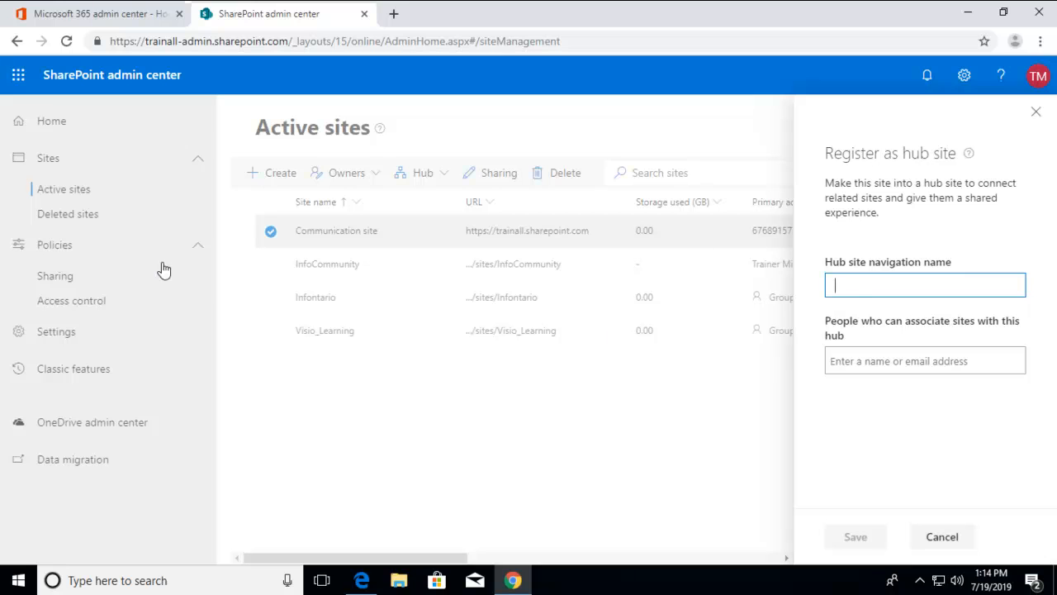
type("C")
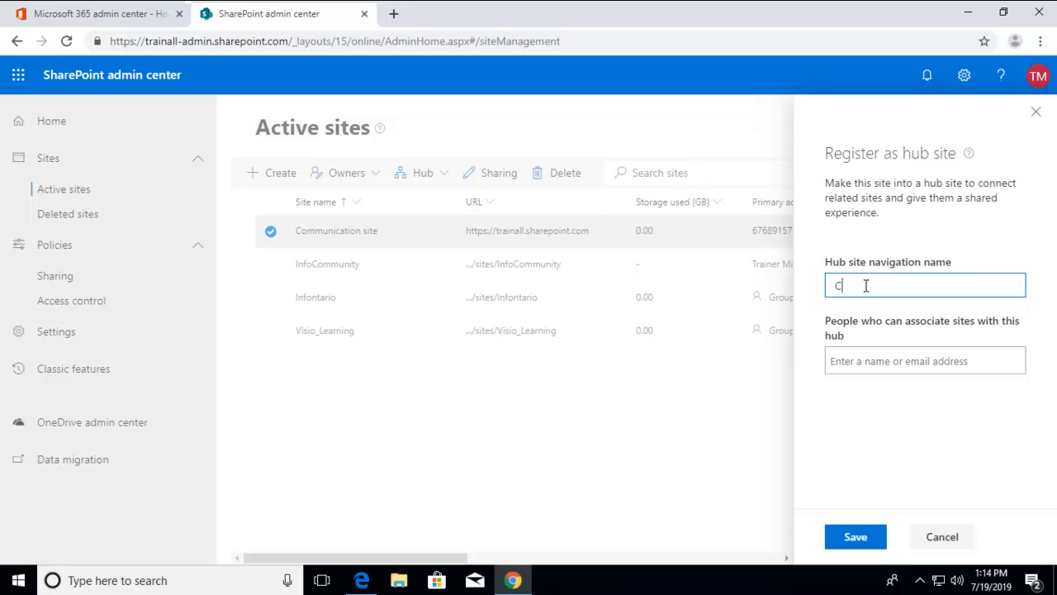
type("entral Communication")
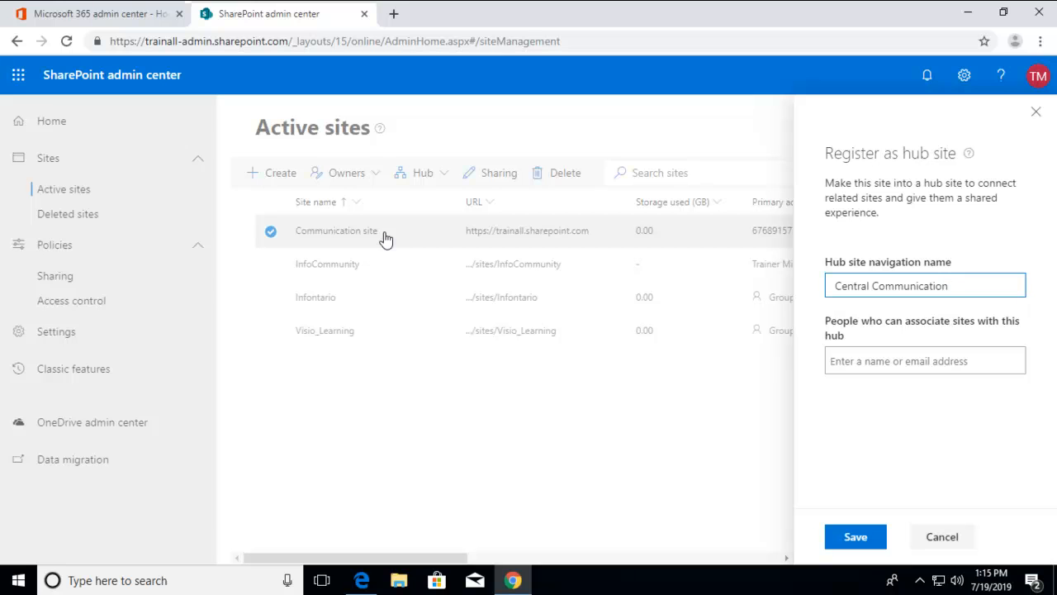
Step: Allow the first demo user to associate sites with the hub and save the hub site registration
left_click(874, 364)
type("demo")
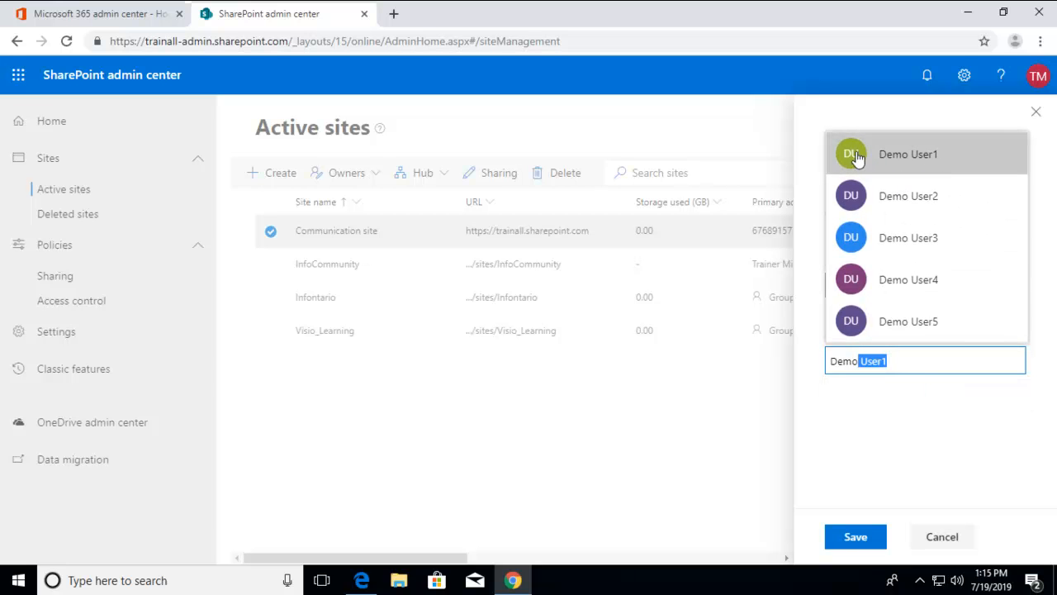
left_click(941, 163)
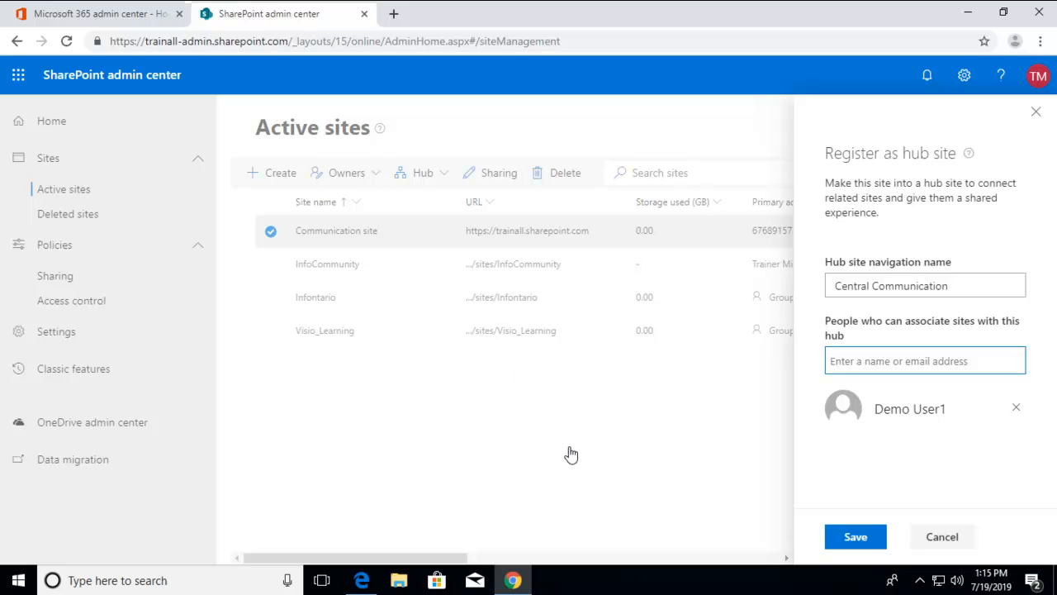
left_click(855, 538)
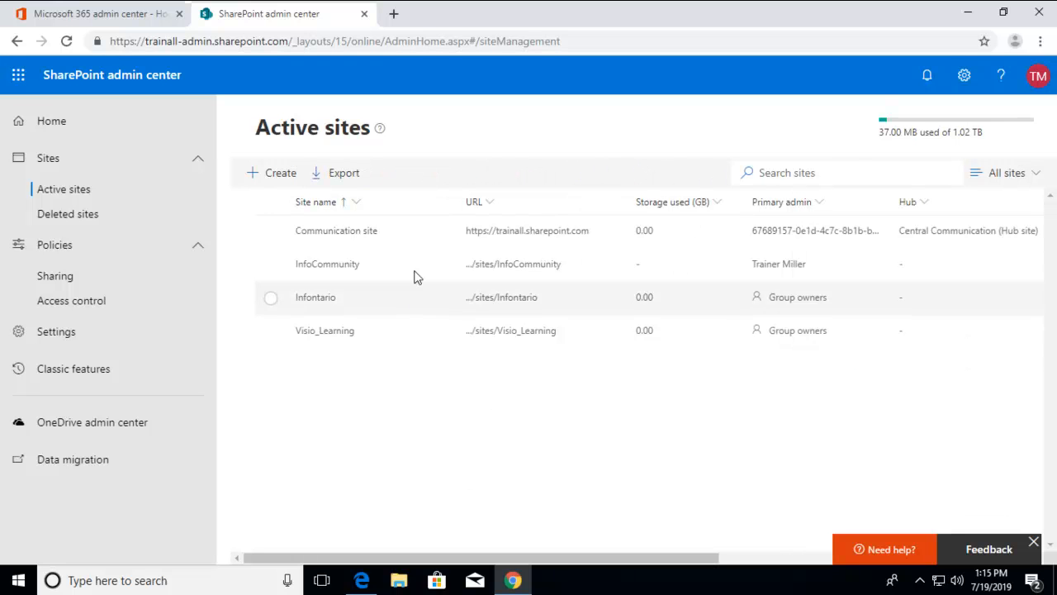
Step: Edit the Communication site's hub settings to also let the trainer account associate sites, and save
left_click(402, 240)
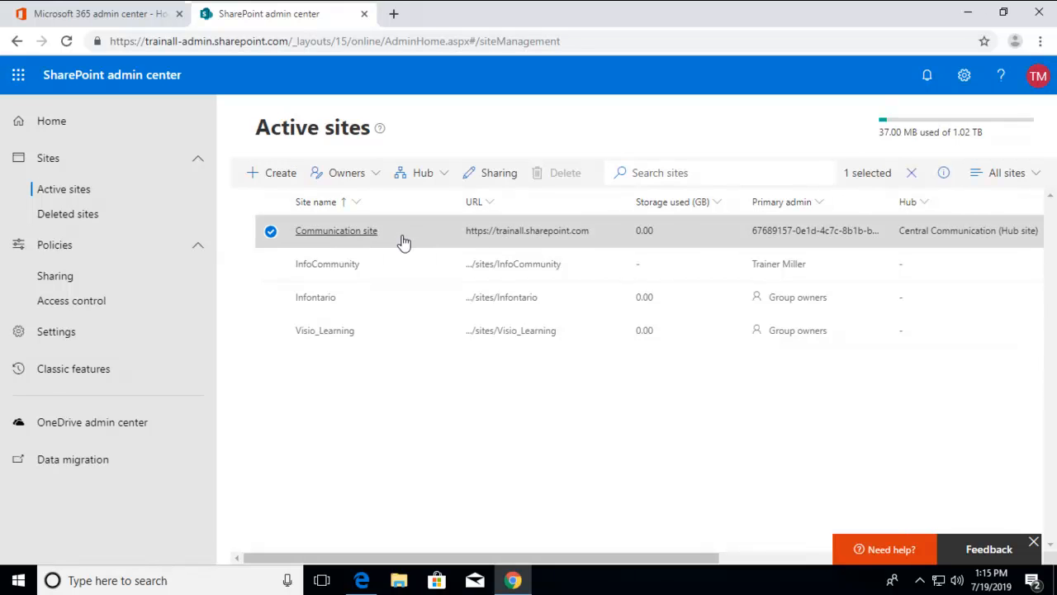
left_click(445, 180)
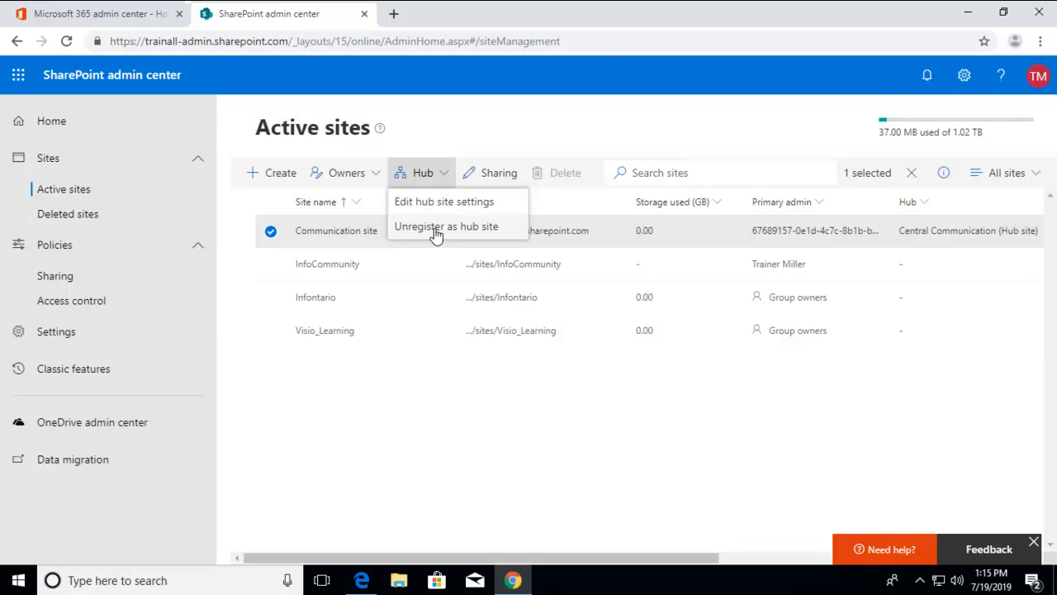
left_click(420, 202)
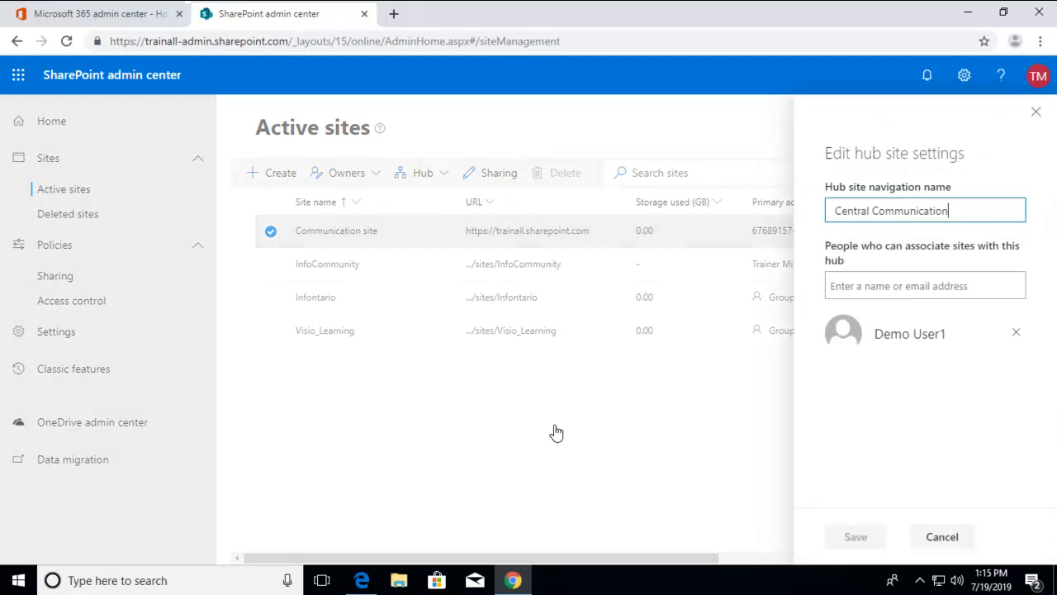
left_click(857, 287)
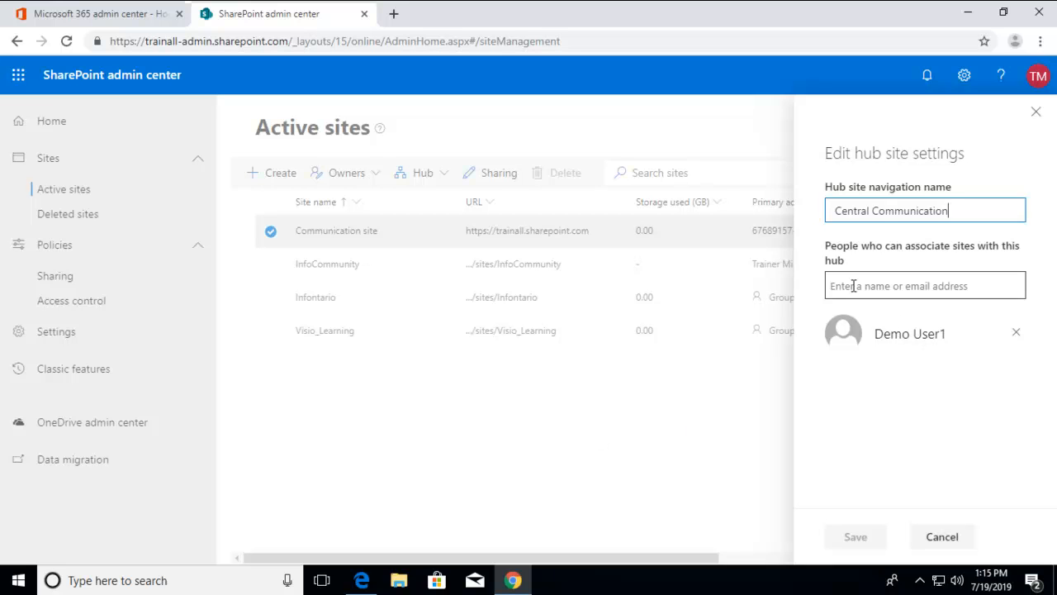
type("tr")
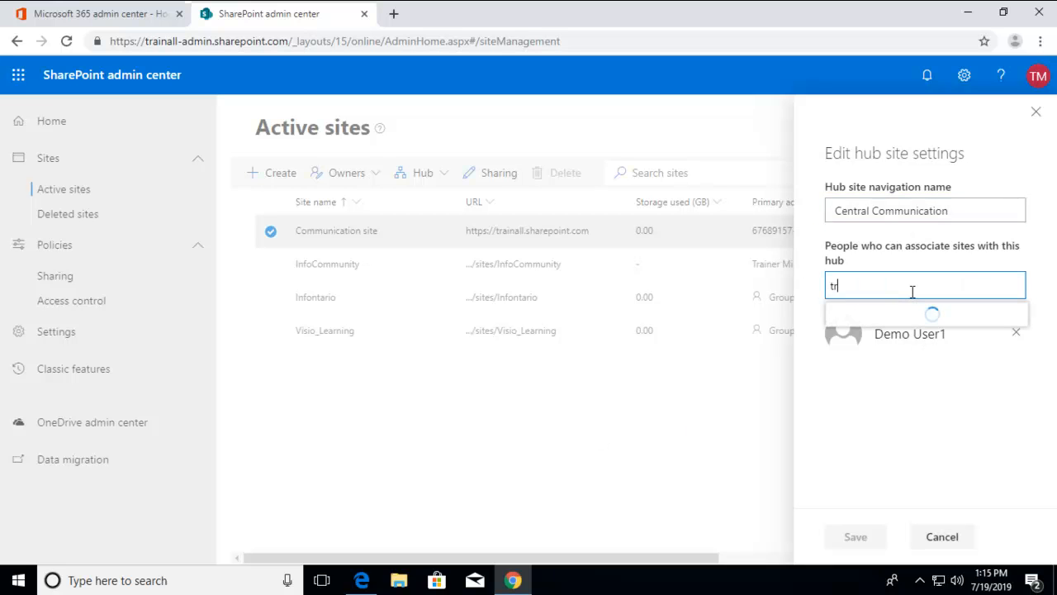
type("ainer Miller")
left_click(900, 337)
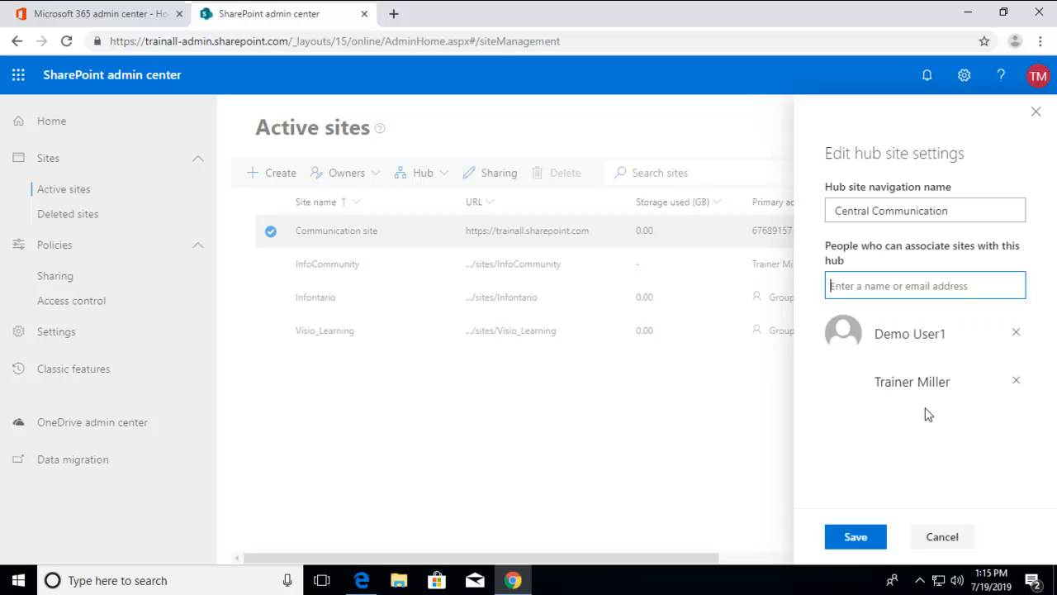
left_click(856, 541)
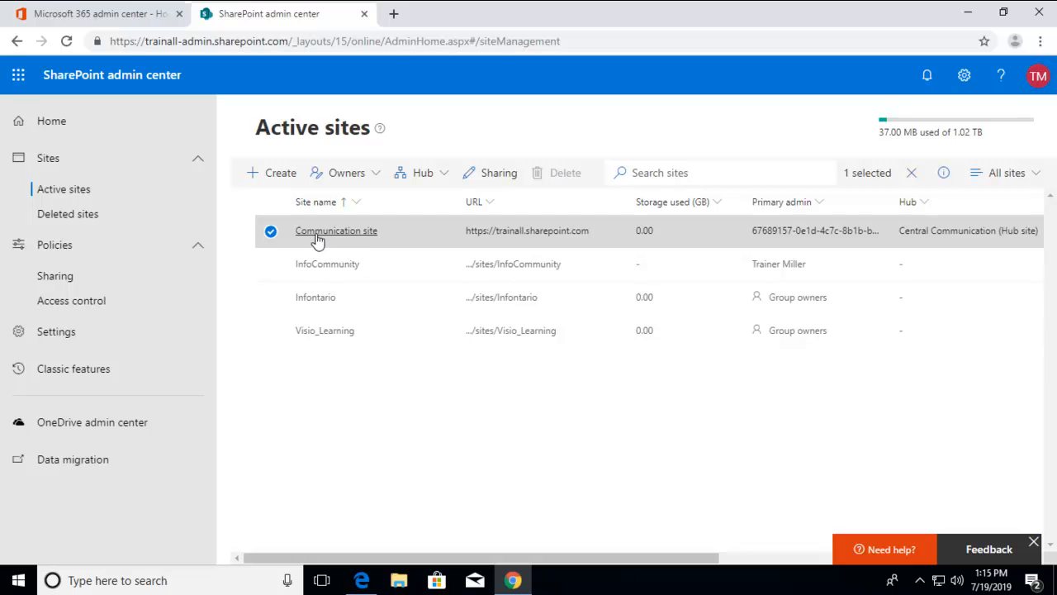
Step: Open the Communication site from the active sites list and display the subsites in its site contents
left_click(499, 232)
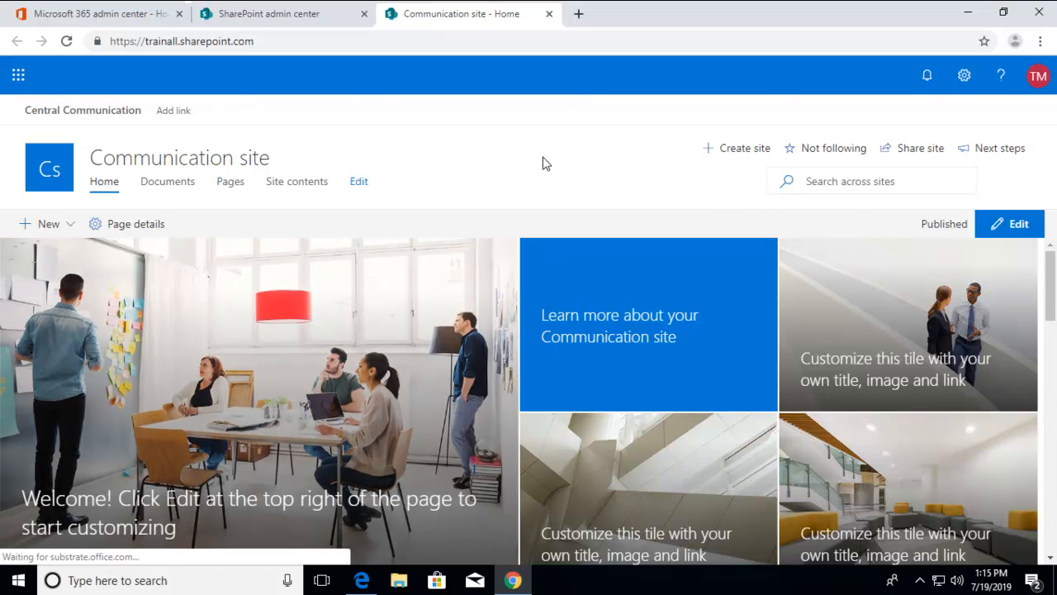
left_click(298, 188)
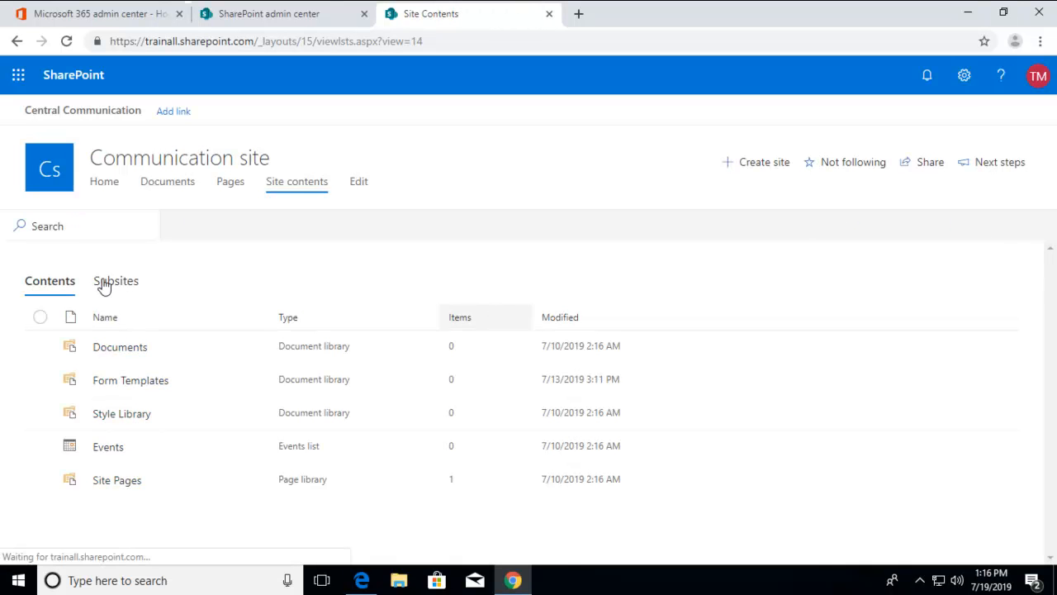
left_click(112, 285)
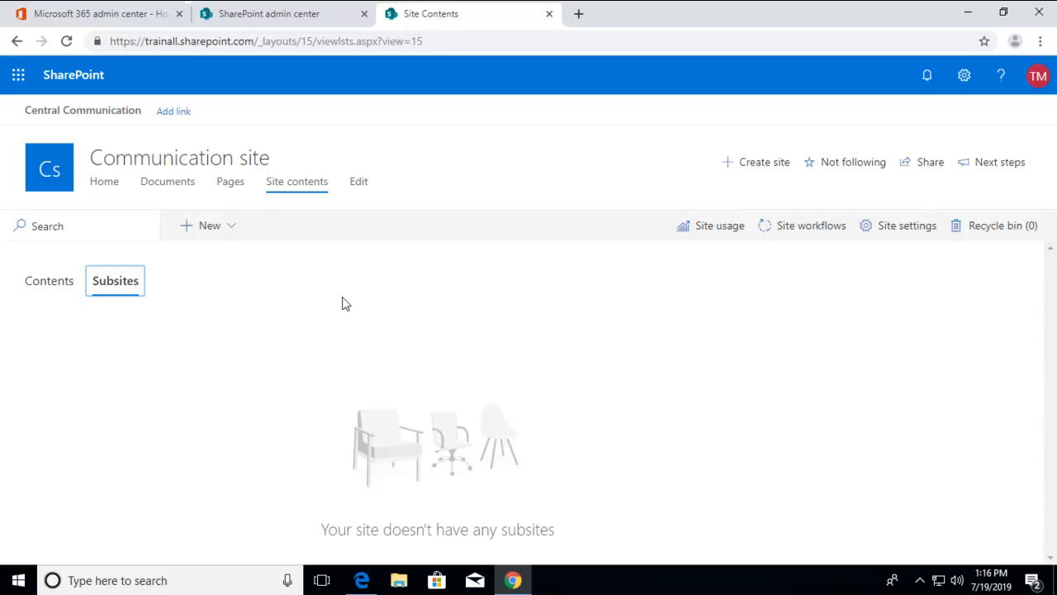
Step: Start a new subsite titled "Sales Department" with the URL name "Sales"
left_click(204, 231)
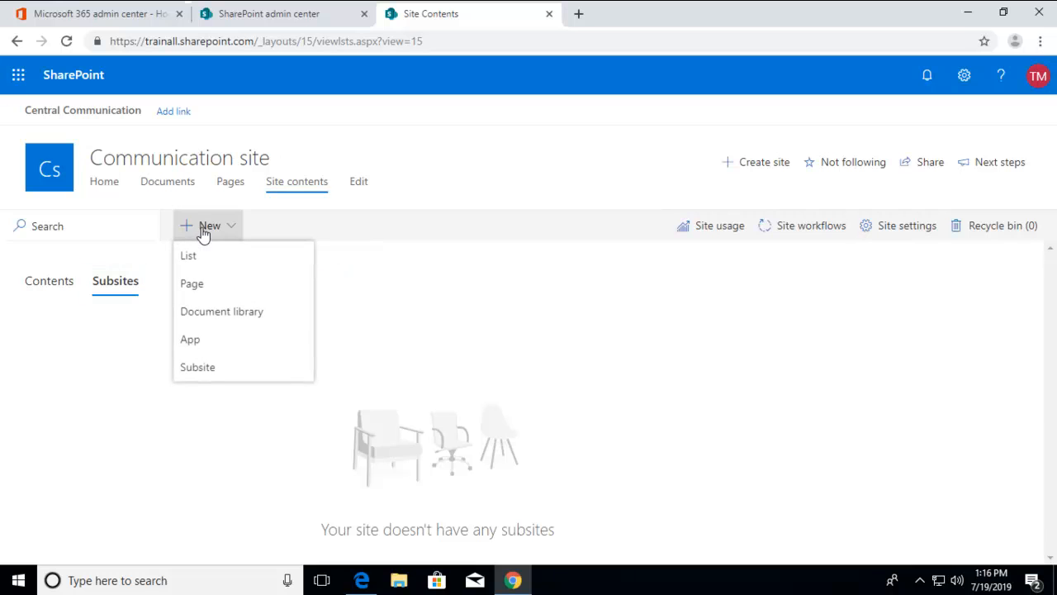
left_click(200, 369)
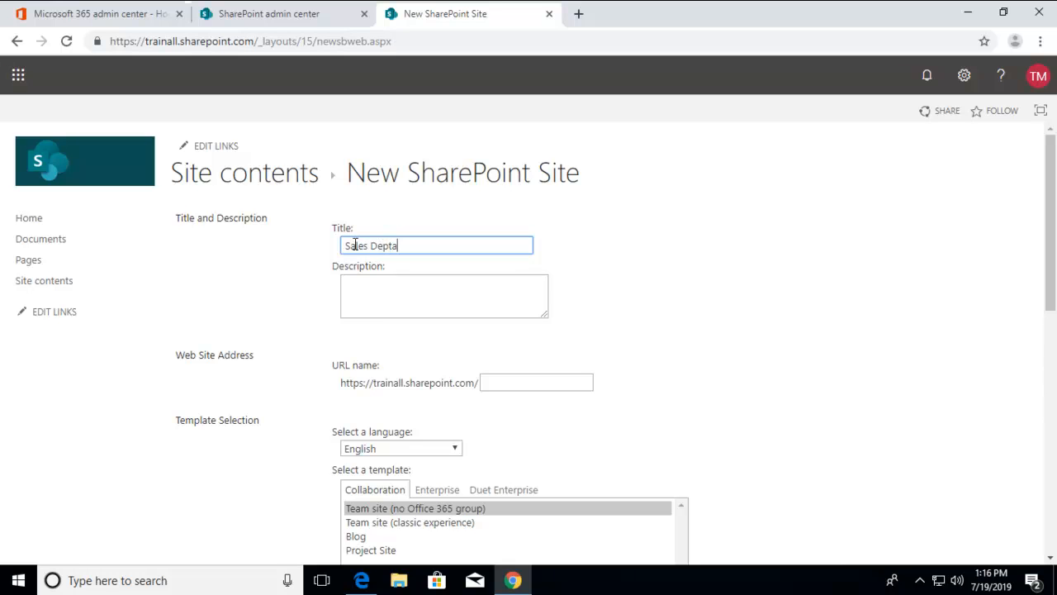
type("ment")
left_click(495, 381)
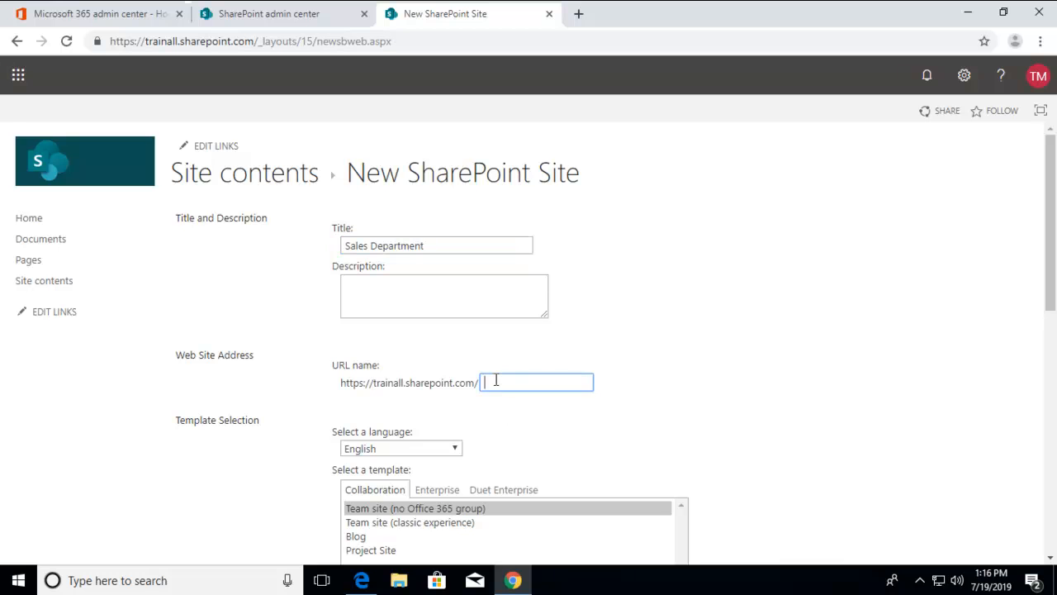
type("Sales")
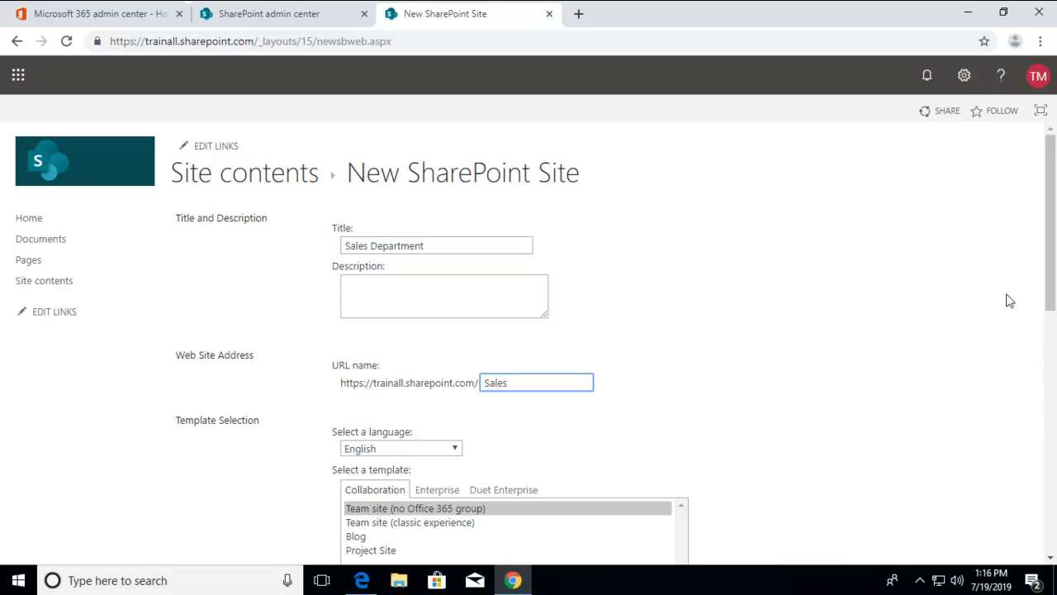
Step: Create the subsite from the Team site (classic experience) template, displayed on the parent's Quick Launch and using the parent's top link bar
scroll(1050, 288, "down", 1)
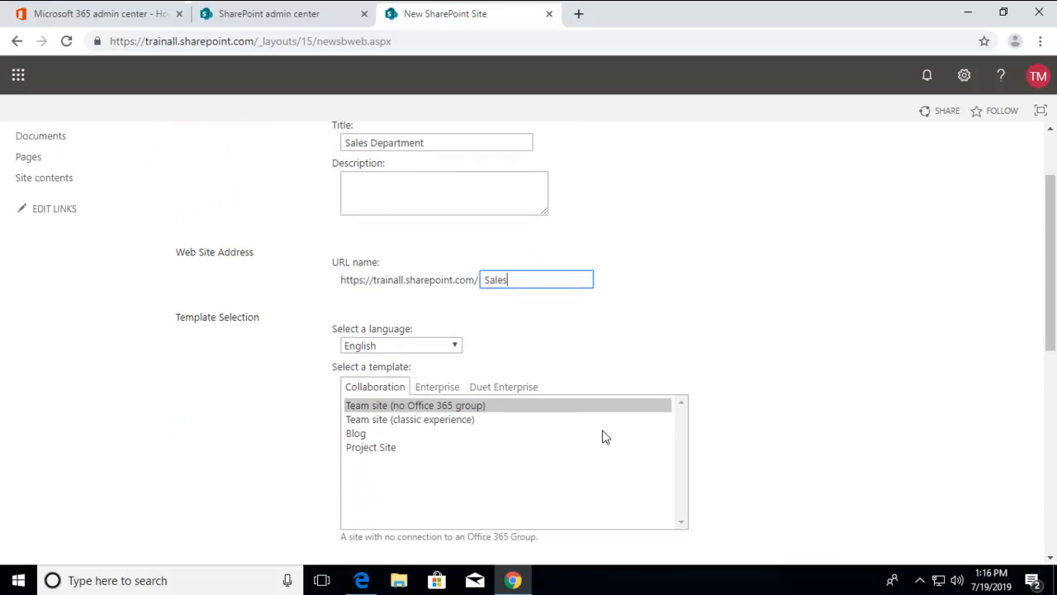
left_click(368, 421)
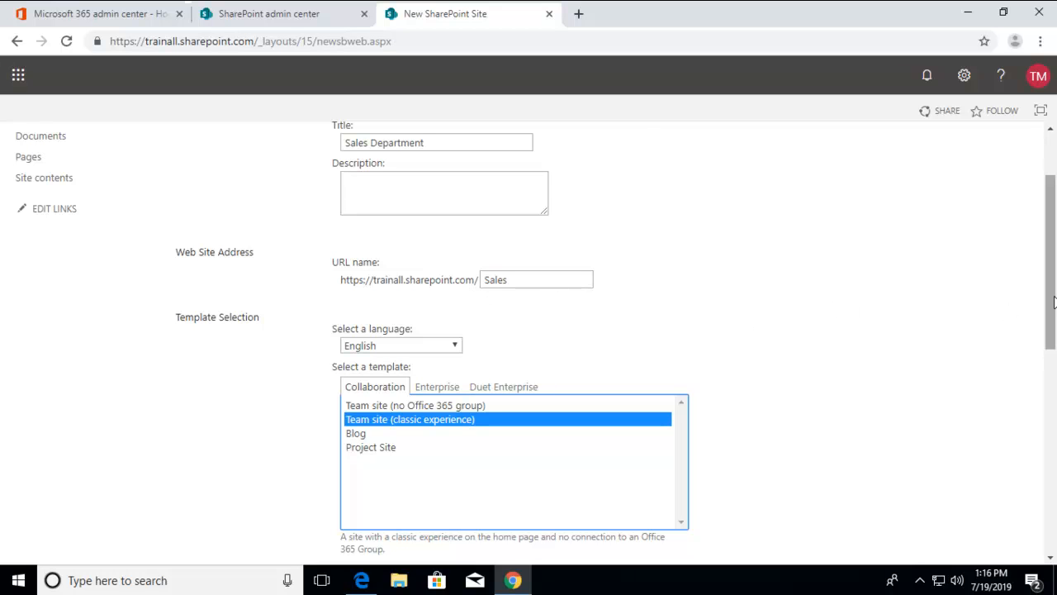
scroll(1047, 303, "down", 1)
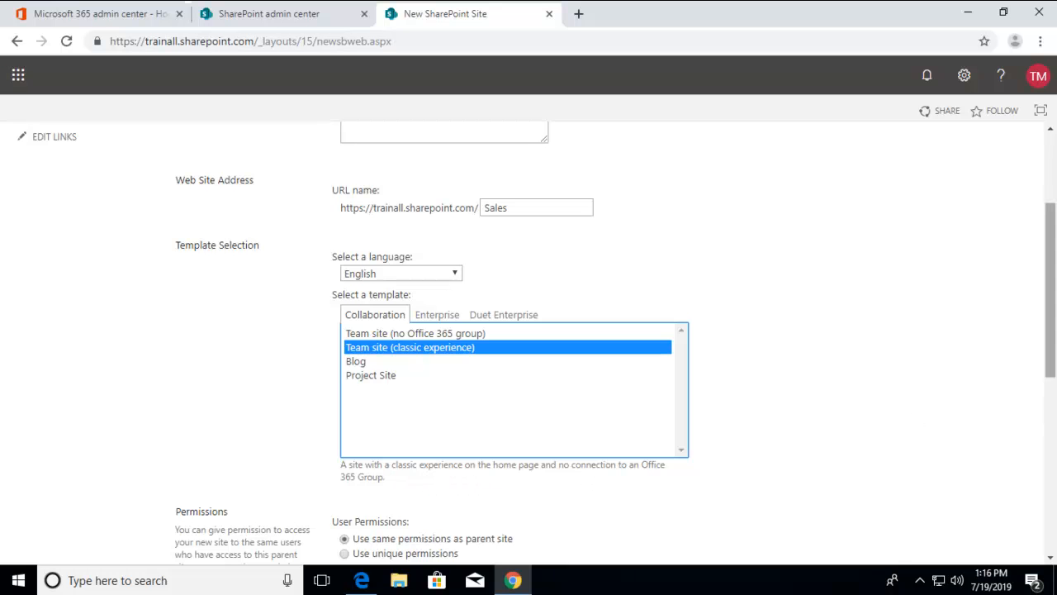
scroll(1051, 361, "down", 5)
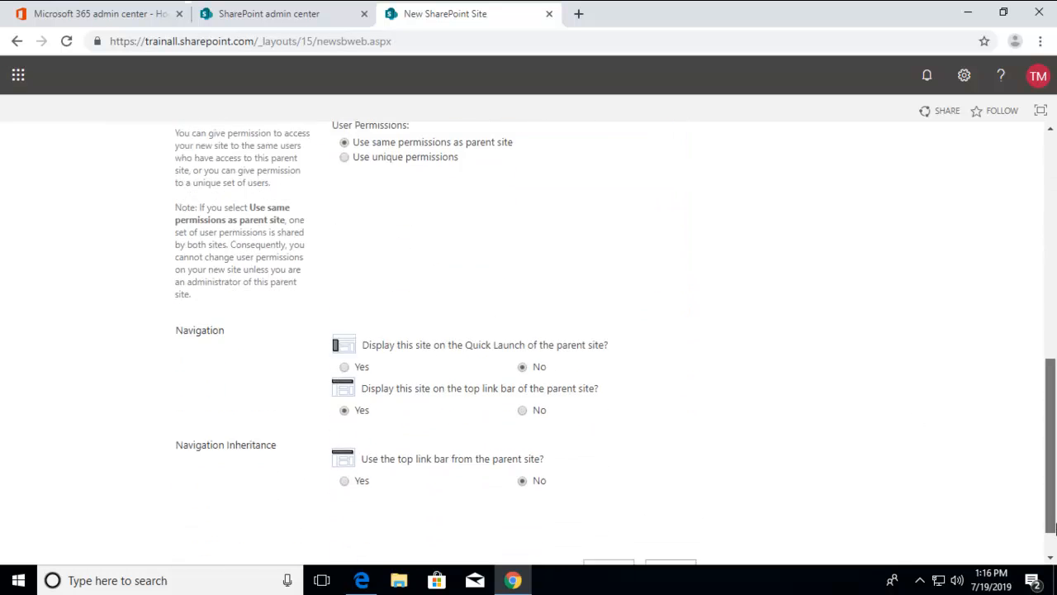
left_click(344, 321)
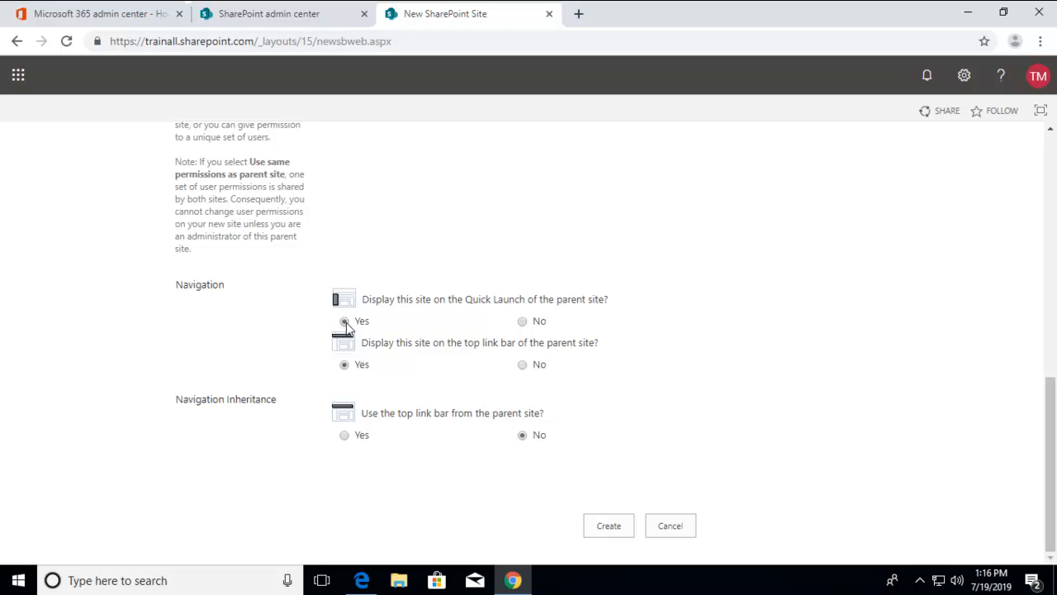
left_click(344, 435)
left_click(615, 528)
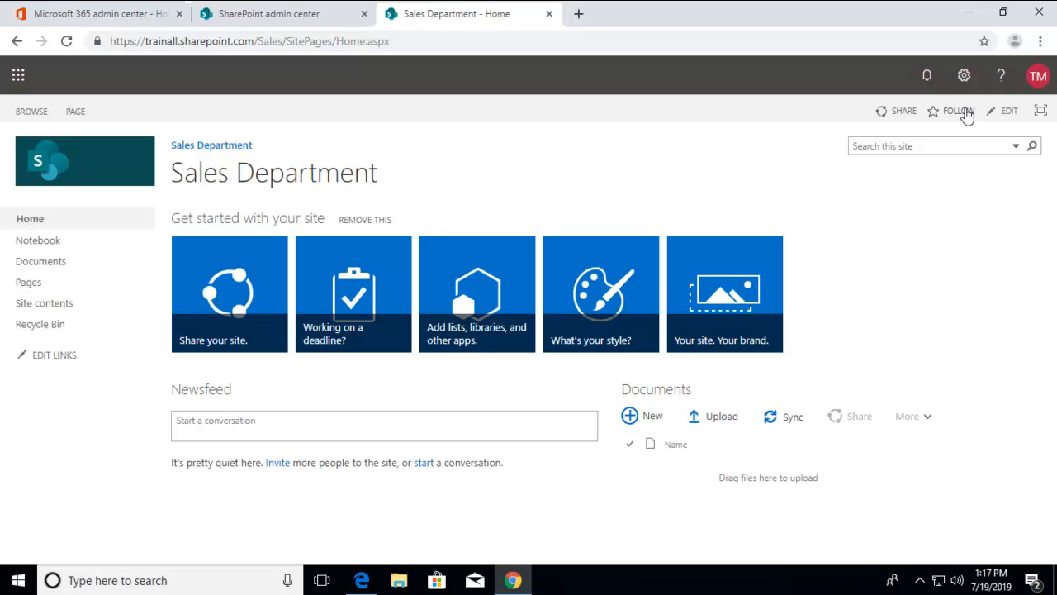
Step: Display the Sales Department site's settings and return to the Communication site's home page at the root address
left_click(964, 78)
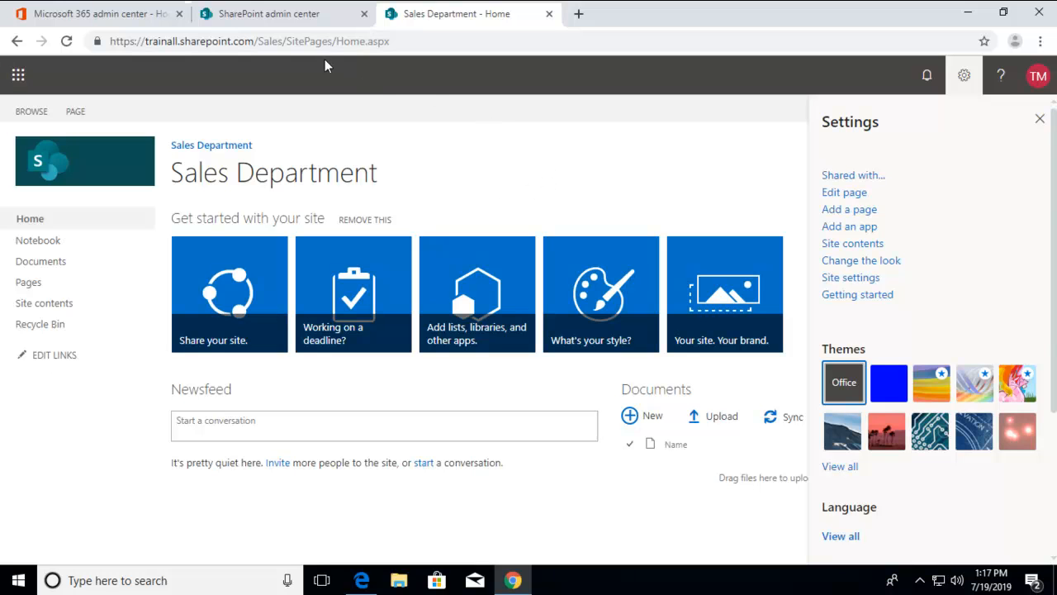
left_click(308, 46)
left_click(257, 41)
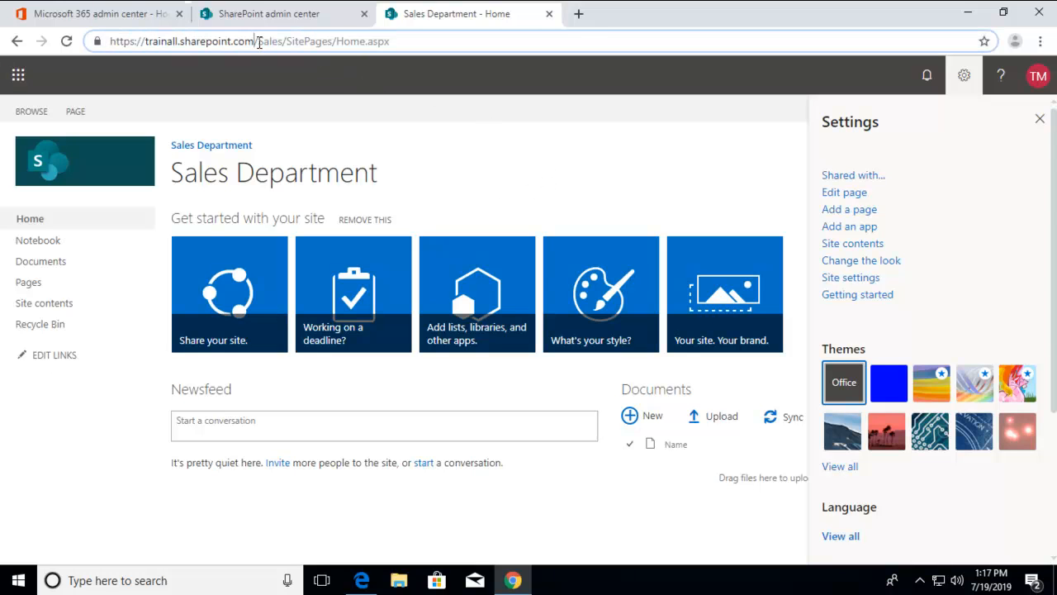
left_click_drag(257, 41, 554, 35)
key("BackSpace")
key("Return")
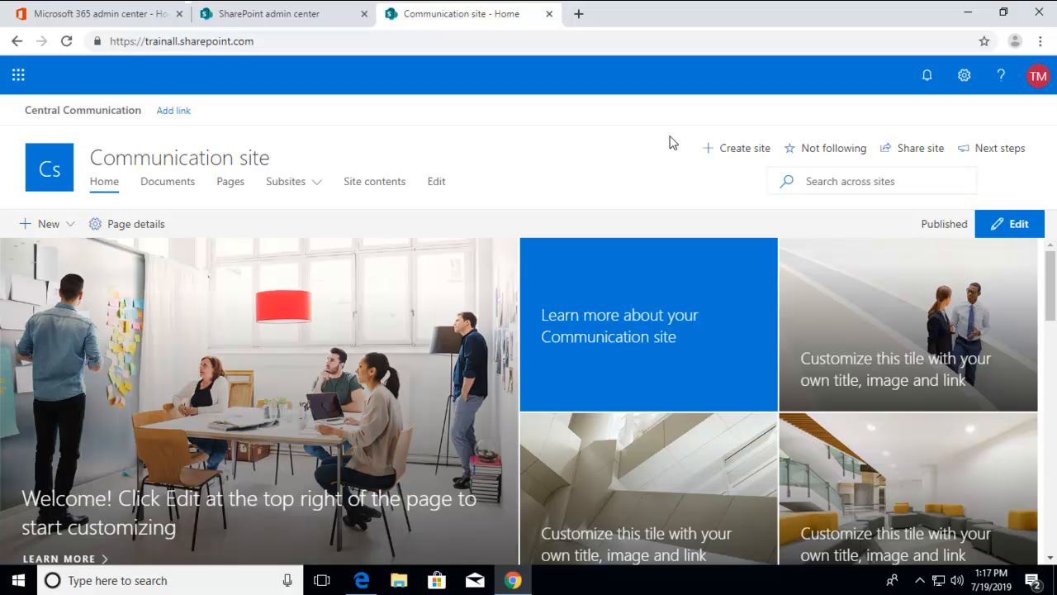
Step: Start another subsite under the Communication site, titled "Research" with the URL name "Research"
left_click(284, 189)
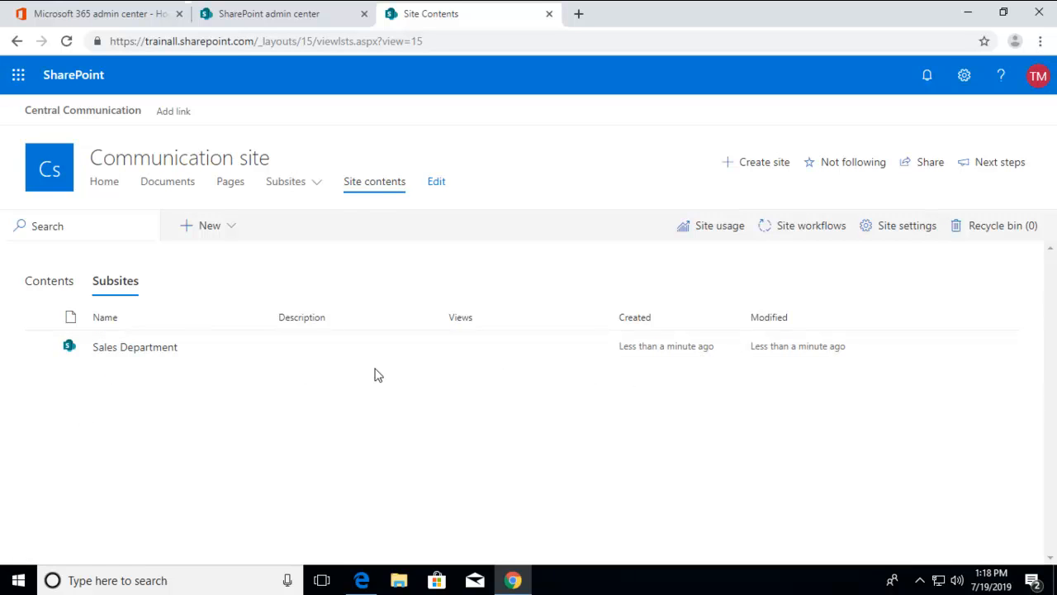
left_click(210, 232)
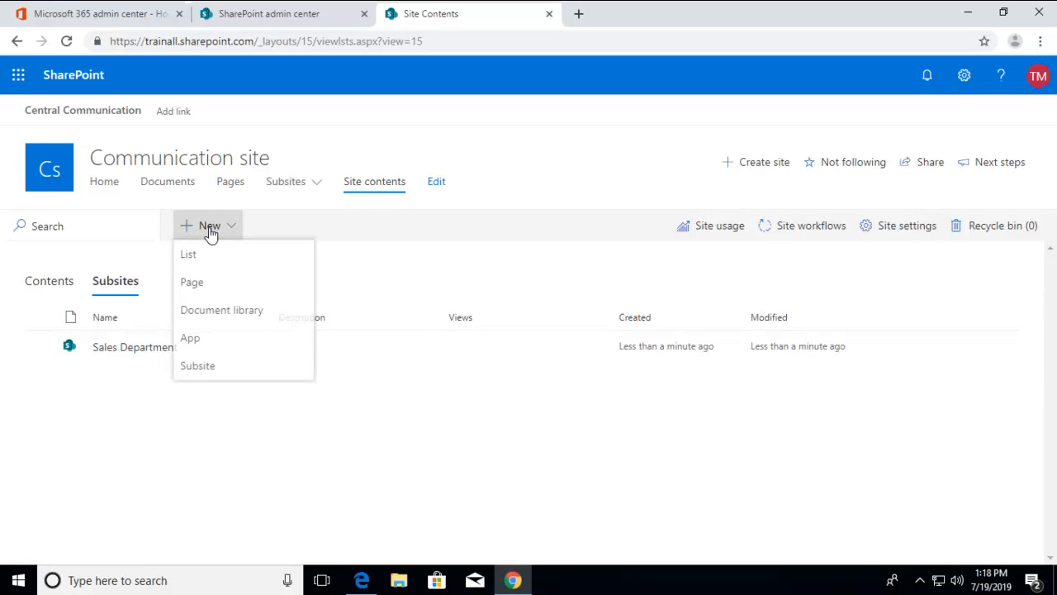
left_click(198, 370)
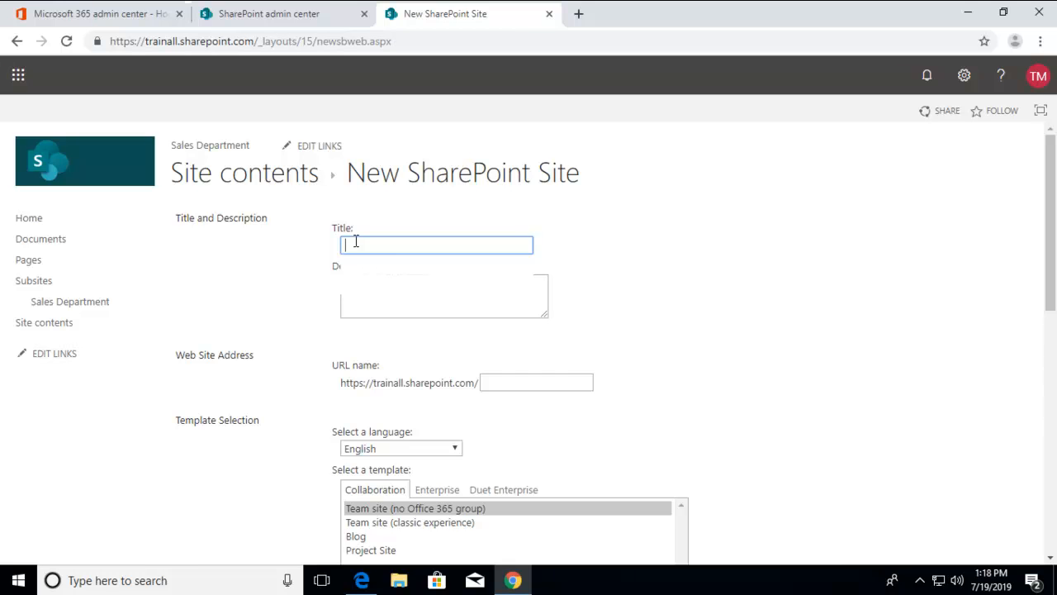
type("Research")
left_click(507, 384)
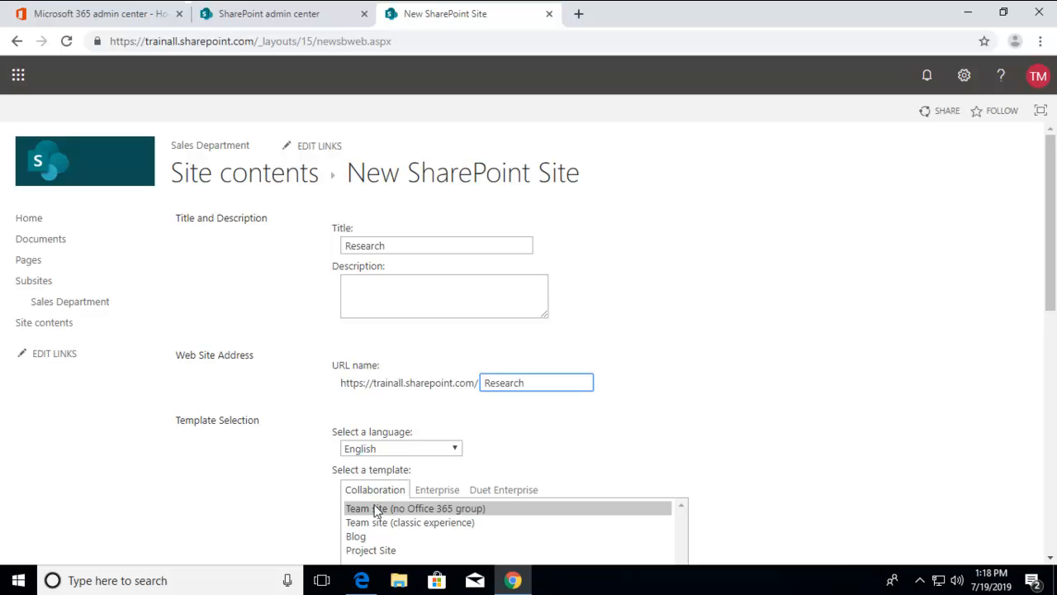
Step: Create the Research subsite as a Team site (no Office 365 group), with Quick Launch display and the parent's top link bar enabled
scroll(1042, 313, "down", 2)
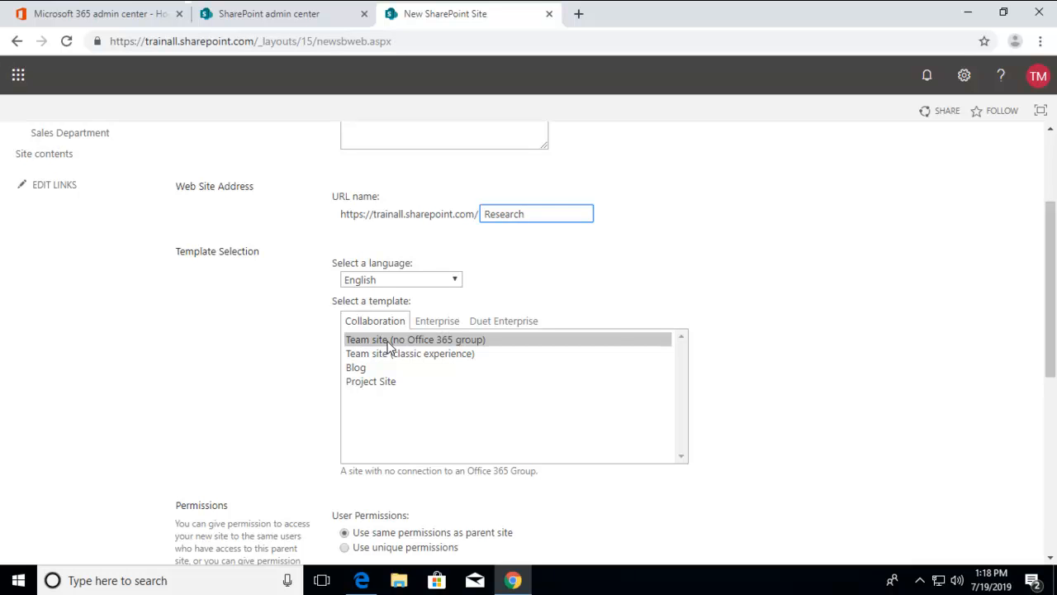
left_click_drag(1050, 323, 963, 493)
left_click(345, 458)
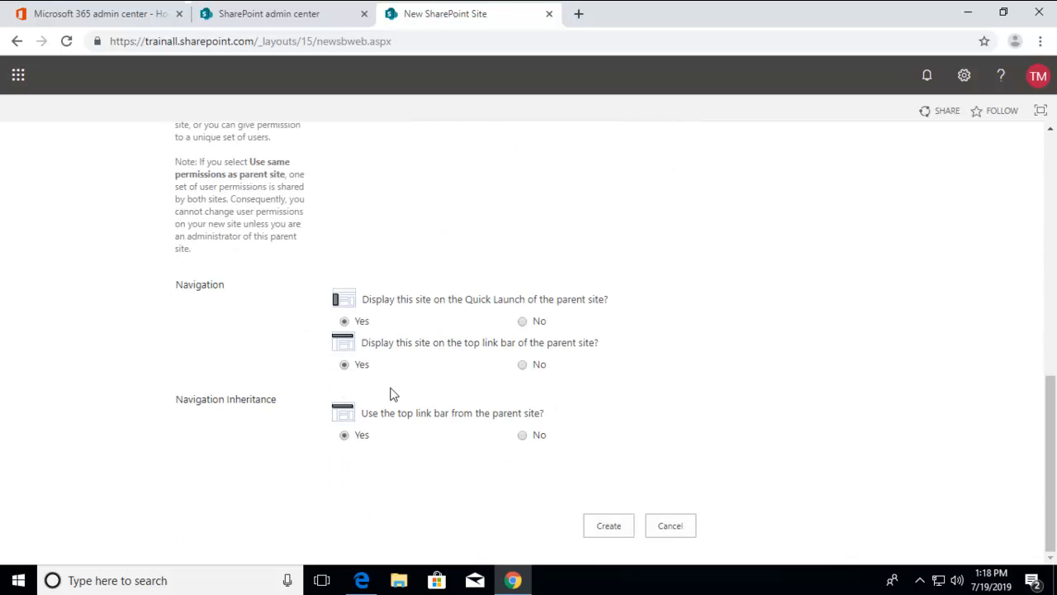
left_click(615, 527)
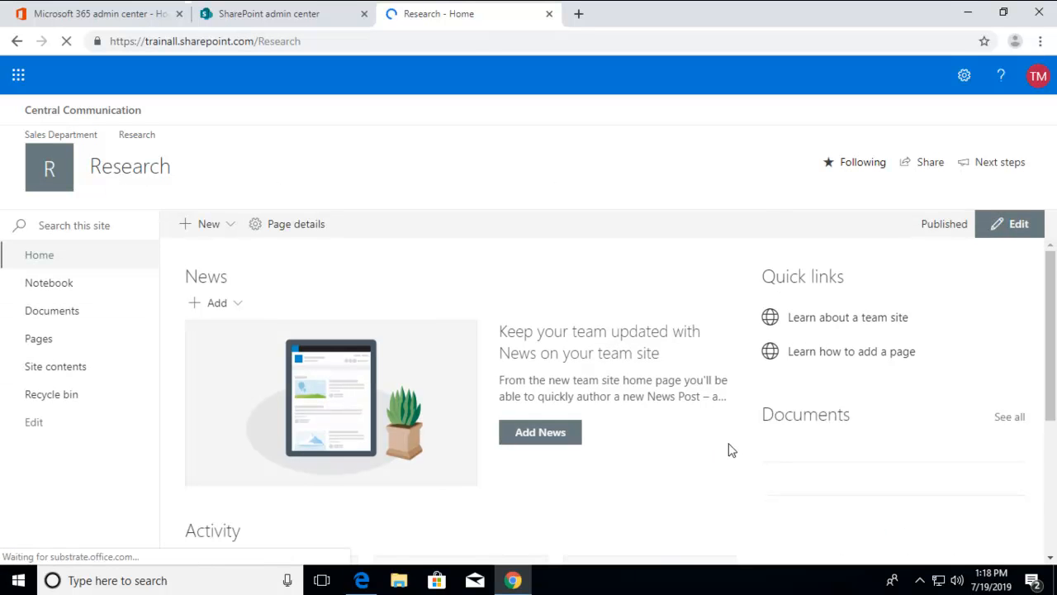
Step: View the hub site association in the Research site's information and close it without changes
left_click(963, 81)
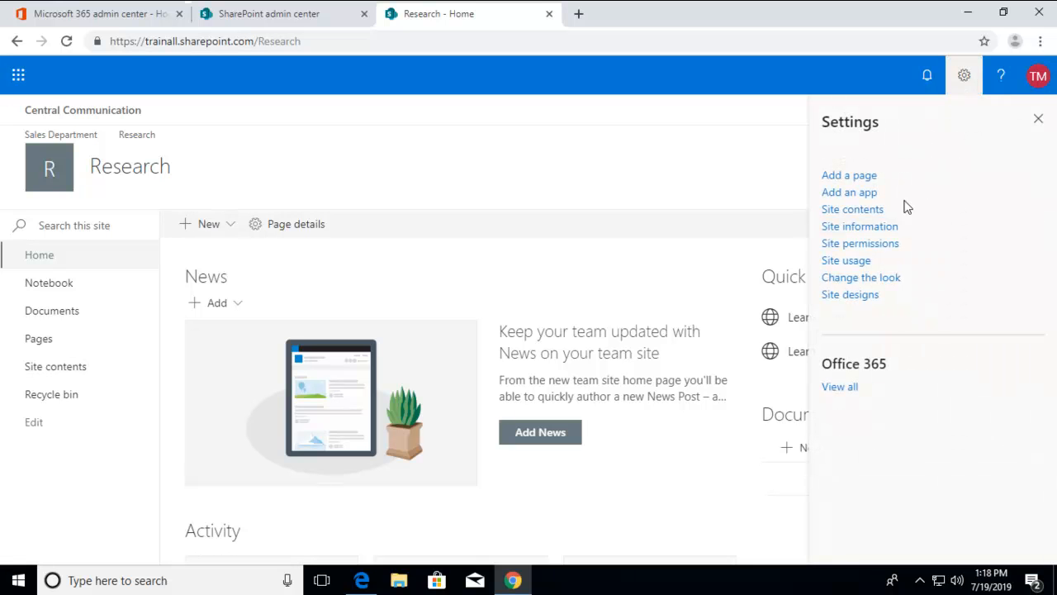
left_click(872, 234)
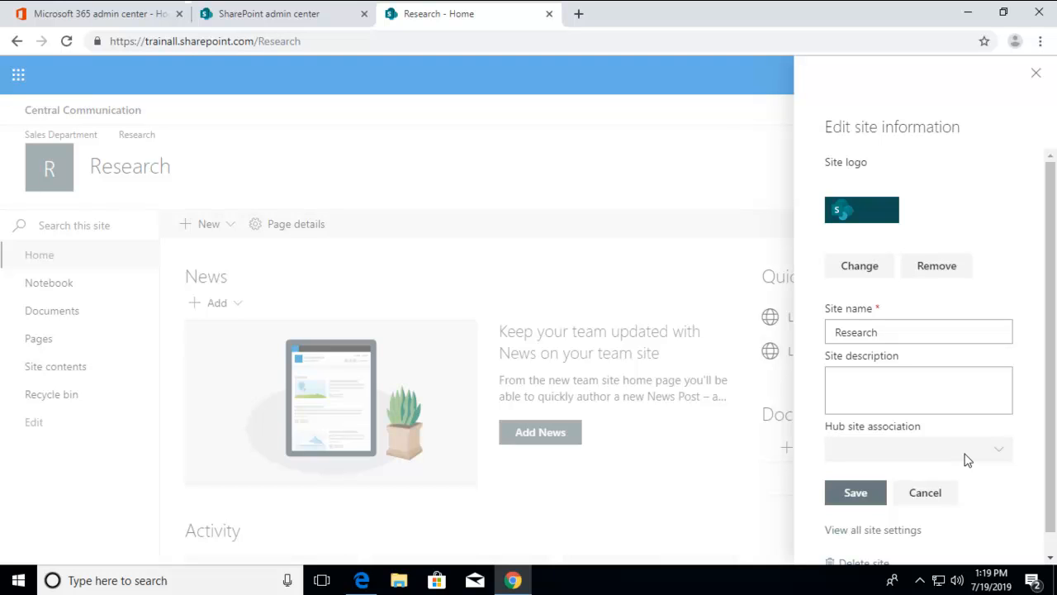
left_click(1036, 72)
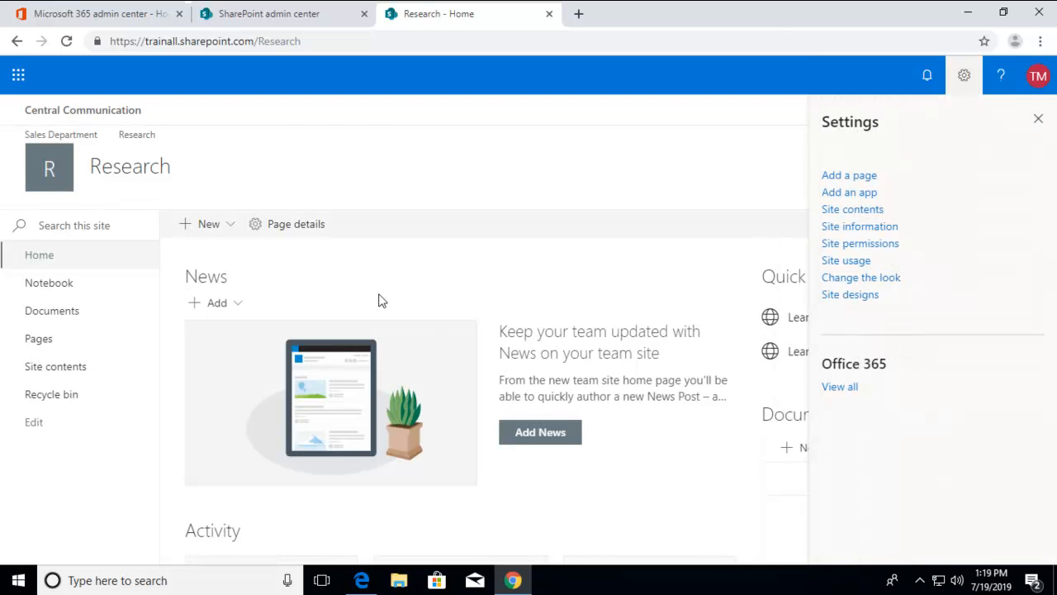
Step: Return to the SharePoint admin center, refresh the active sites list, and look through its available built-in views
left_click(268, 16)
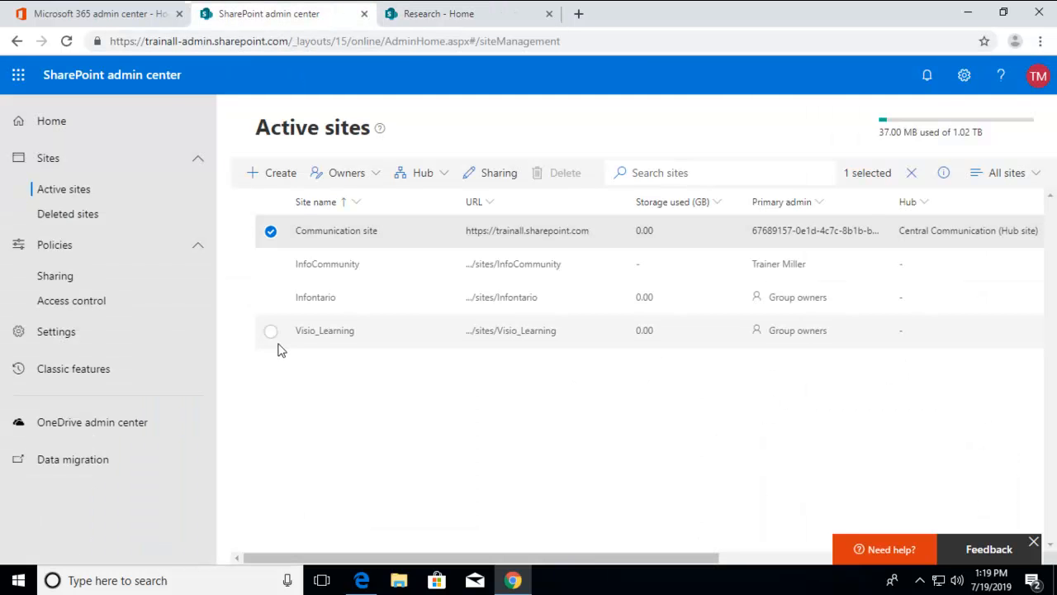
left_click(64, 43)
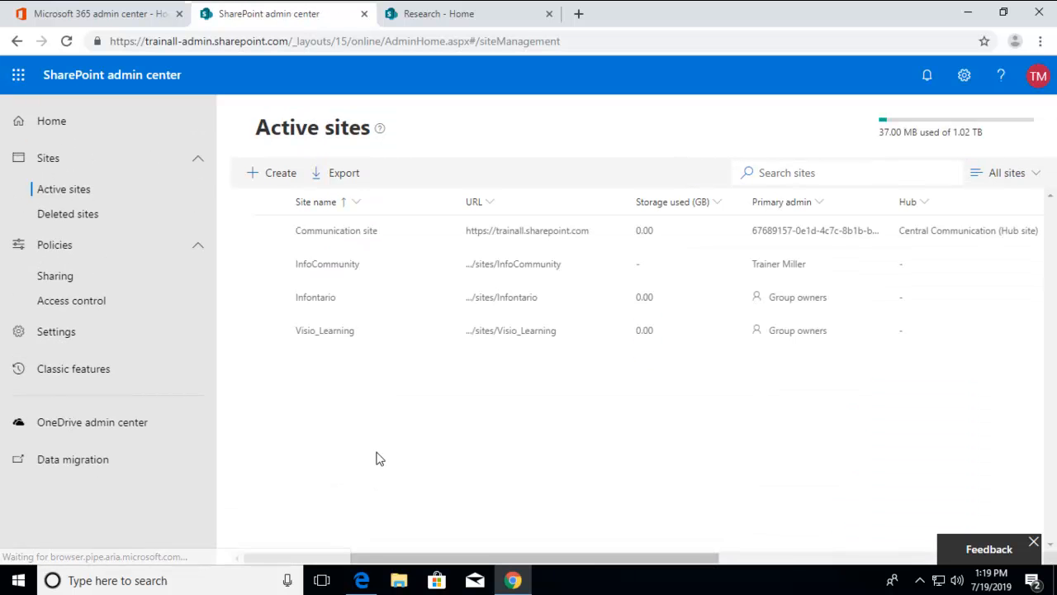
left_click(69, 47)
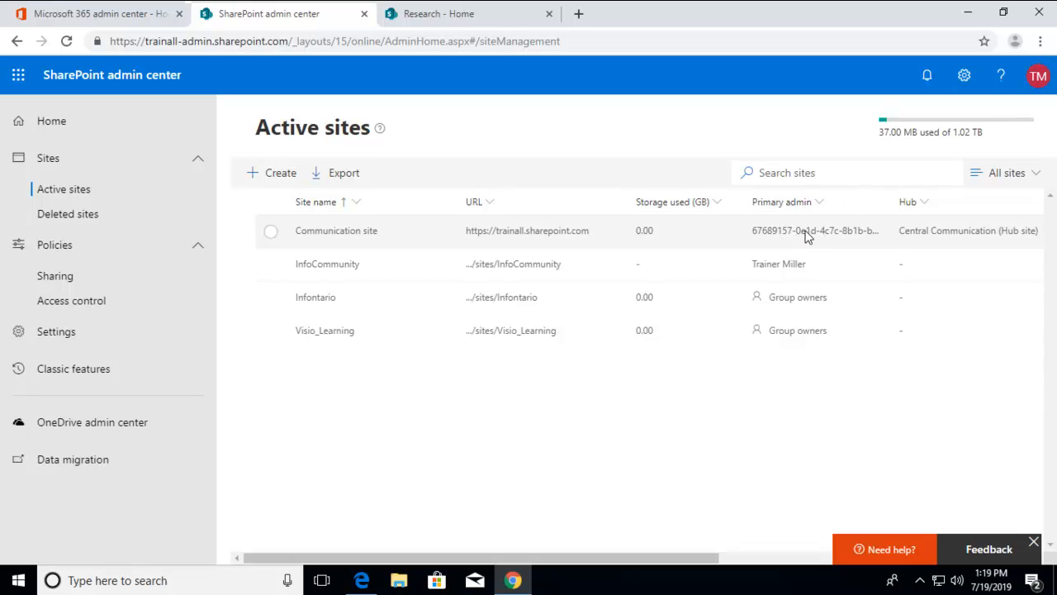
left_click(1024, 175)
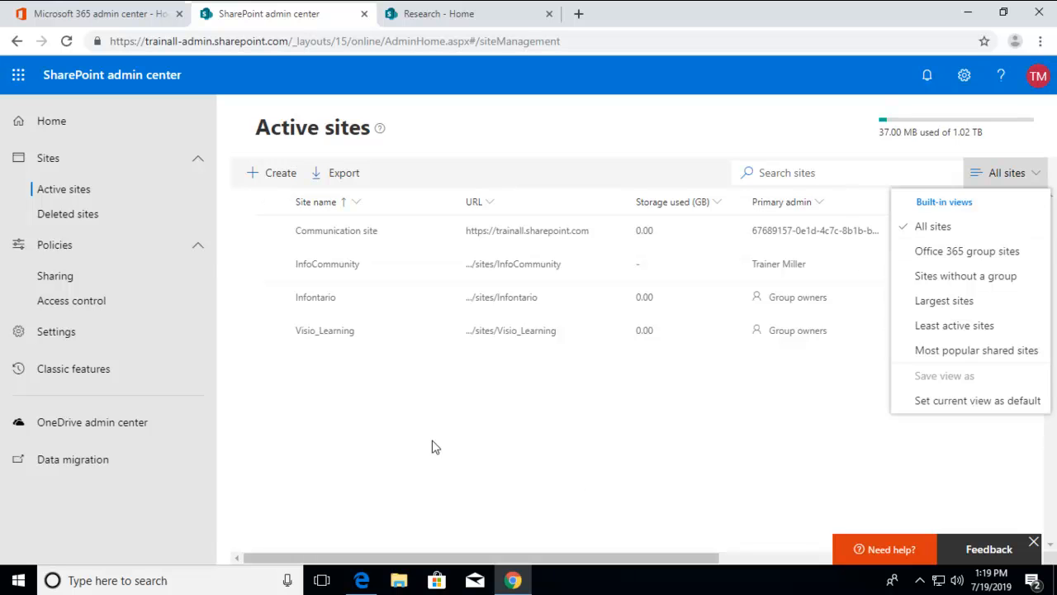
left_click(405, 430)
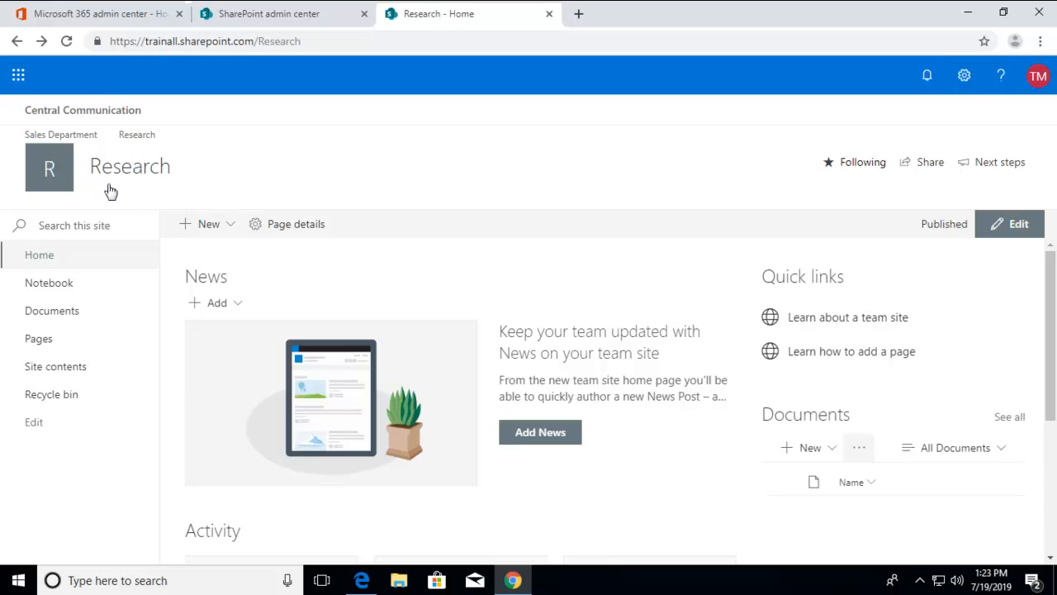
Step: Recheck the Research site's information for an editable hub site association and close it
left_click(963, 76)
left_click(860, 227)
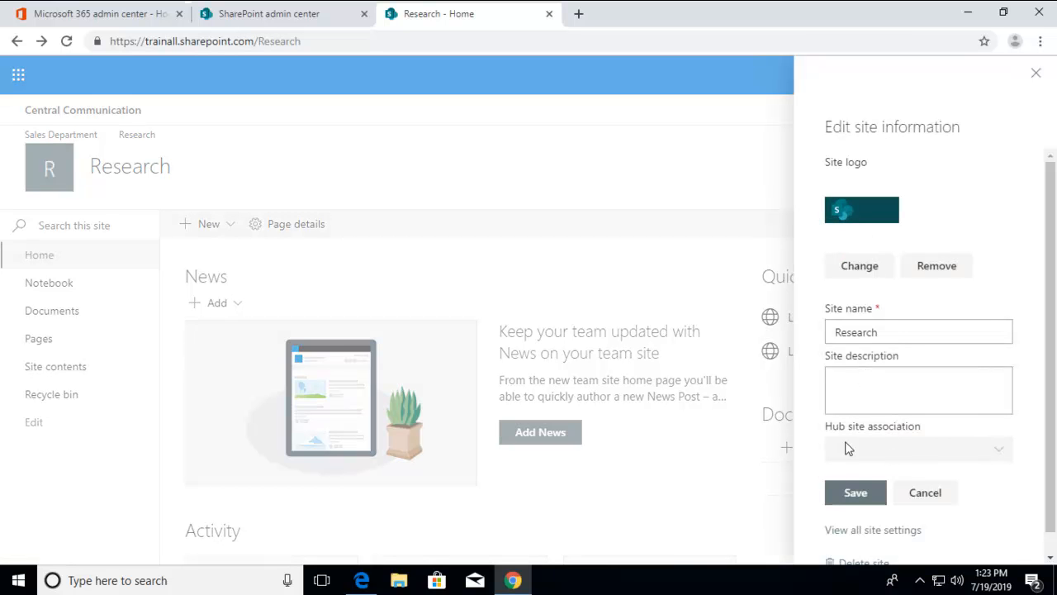
left_click(611, 191)
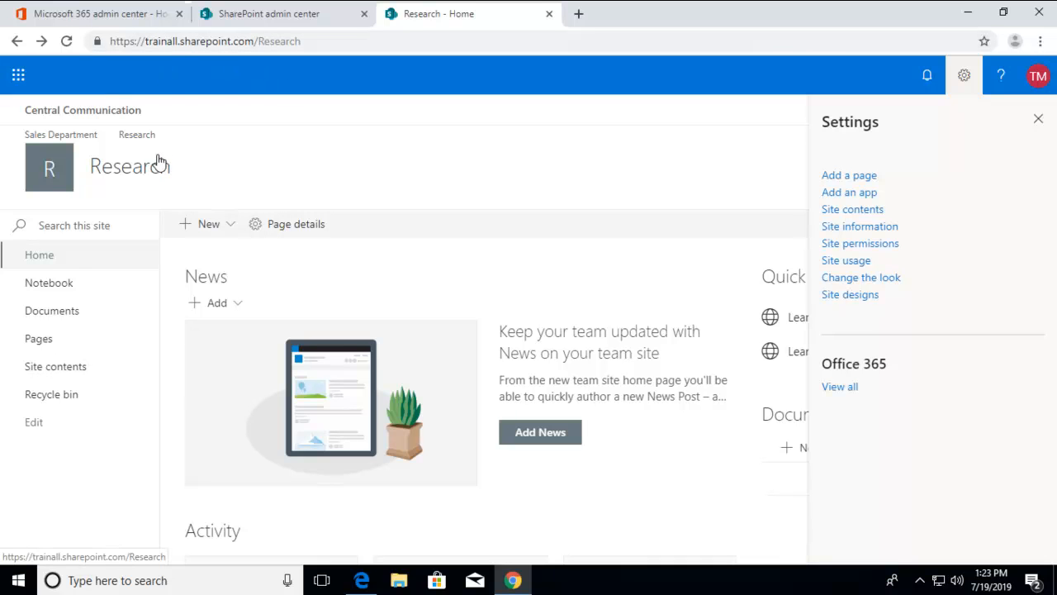
Step: Go to the Sales Department subsite and display its settings options
left_click(61, 138)
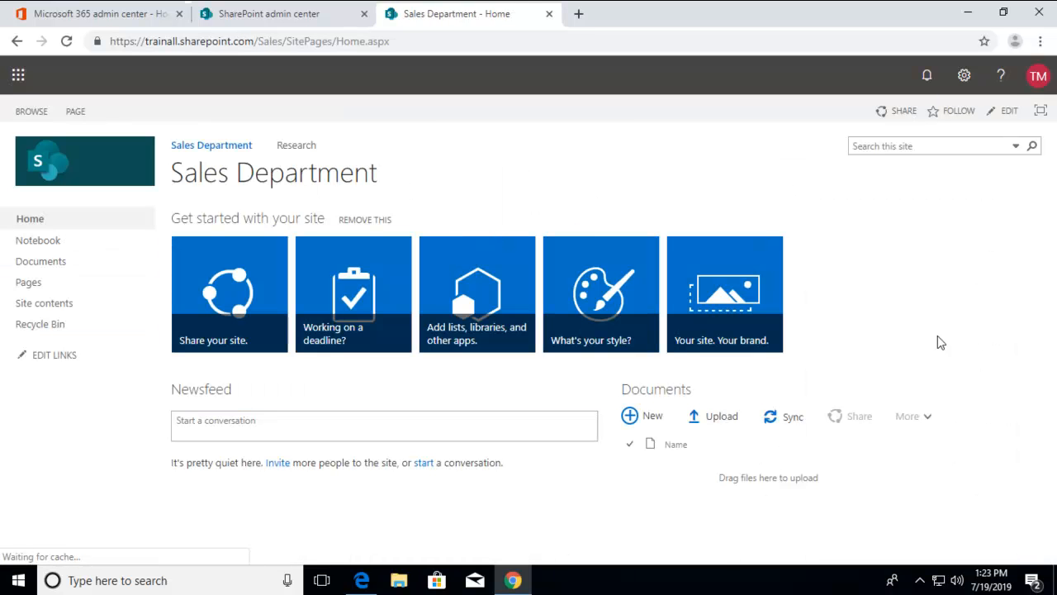
left_click(963, 84)
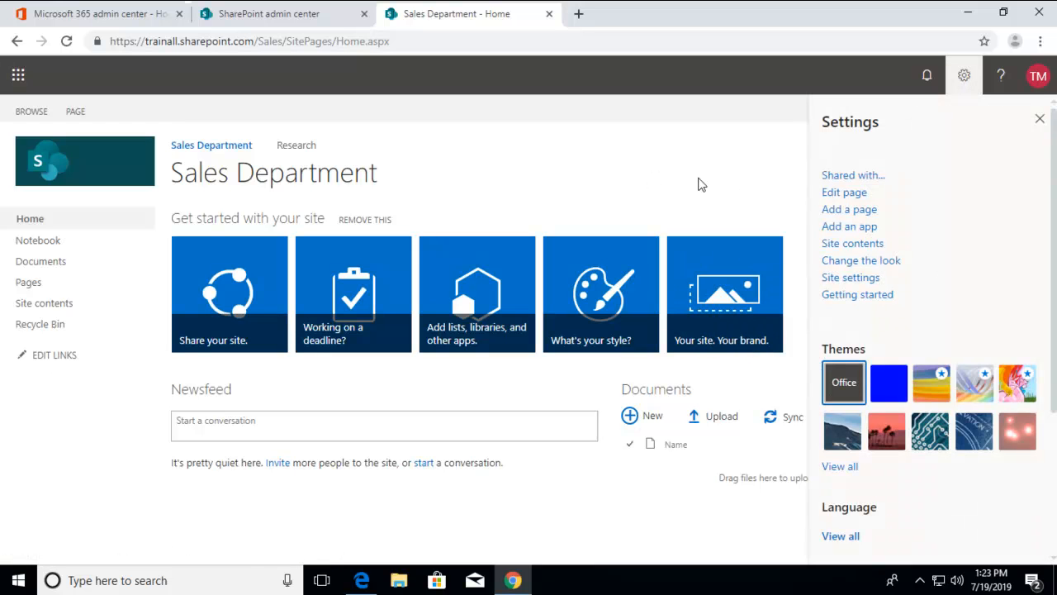
Step: Return to the SharePoint admin center, view the Communication site's details in the active sites list, and clear the selection
left_click(252, 19)
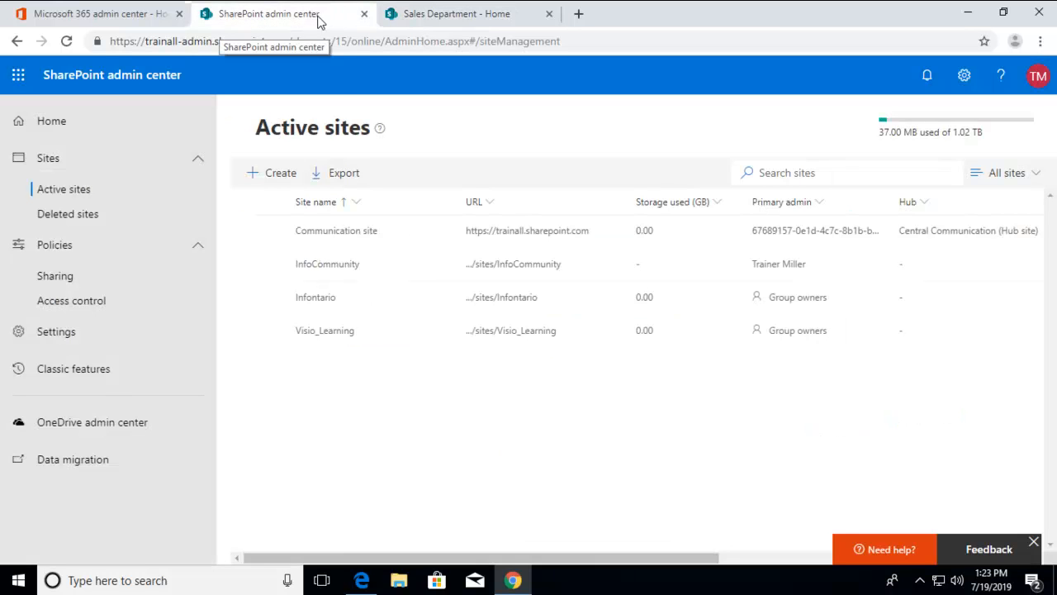
left_click(393, 239)
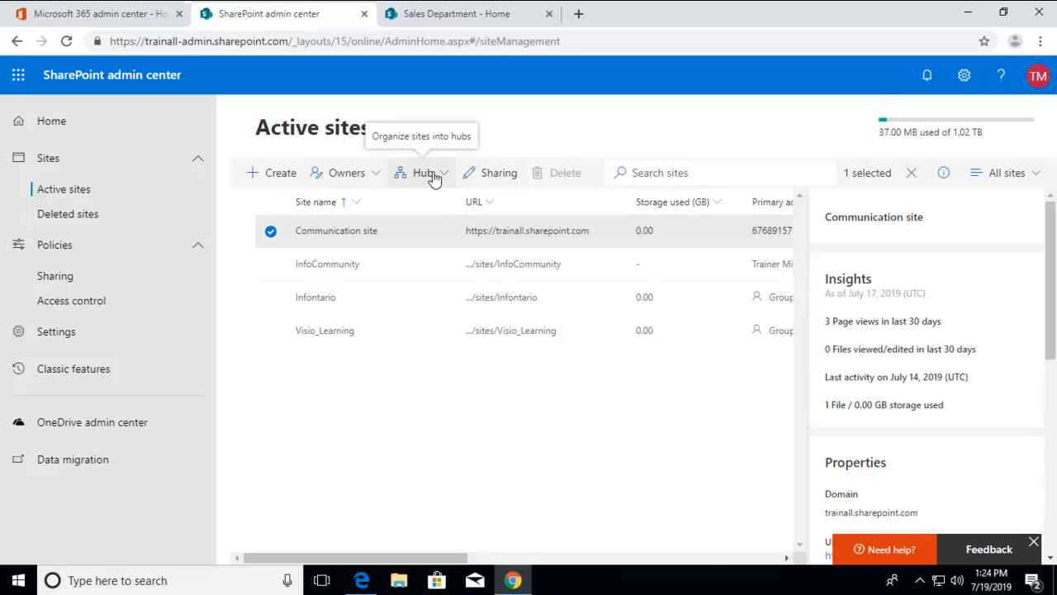
left_click(402, 470)
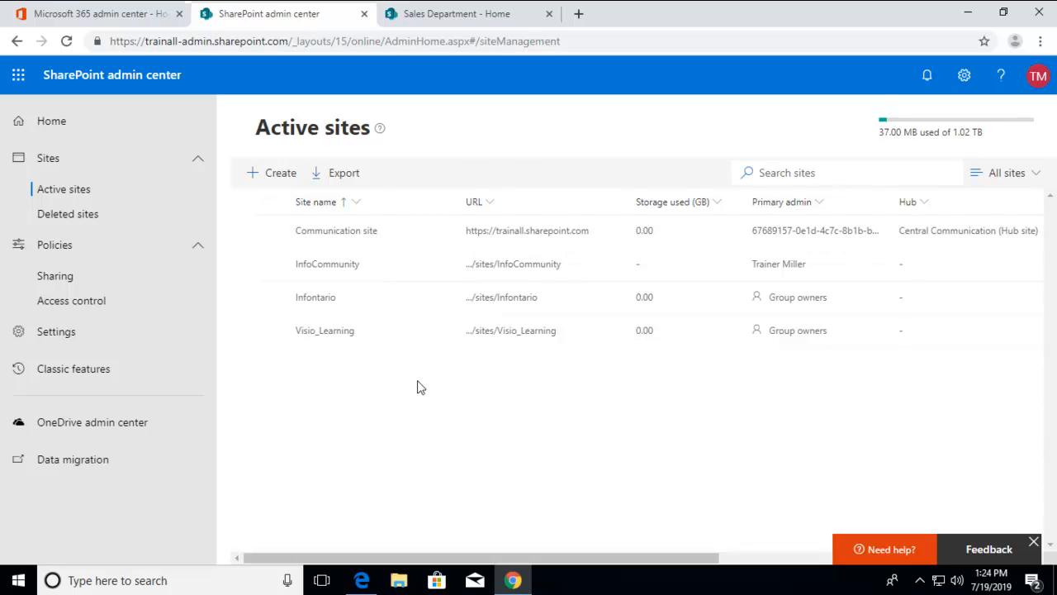
left_click(274, 175)
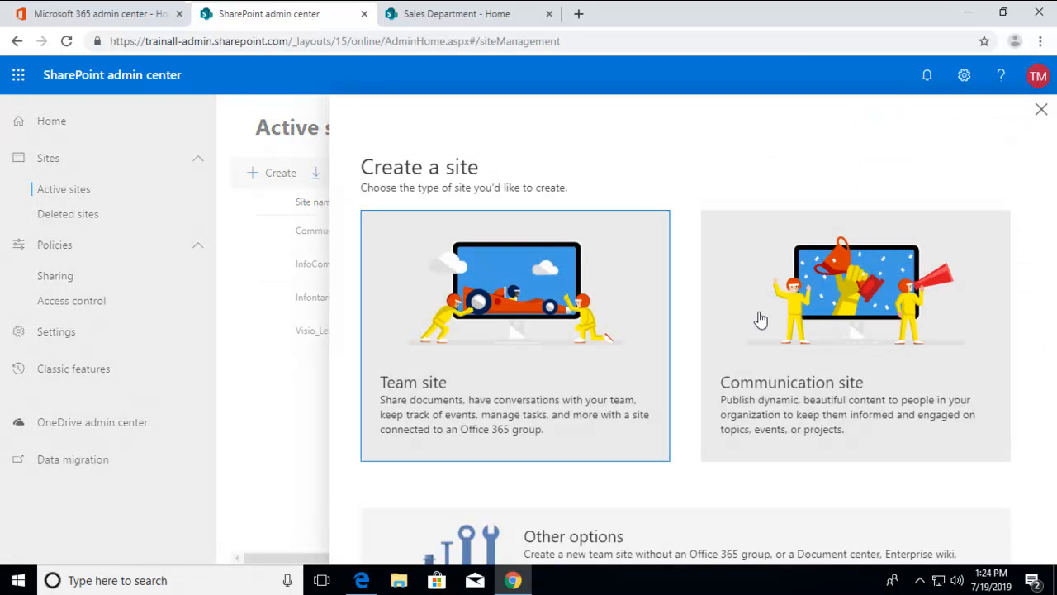
left_click(836, 407)
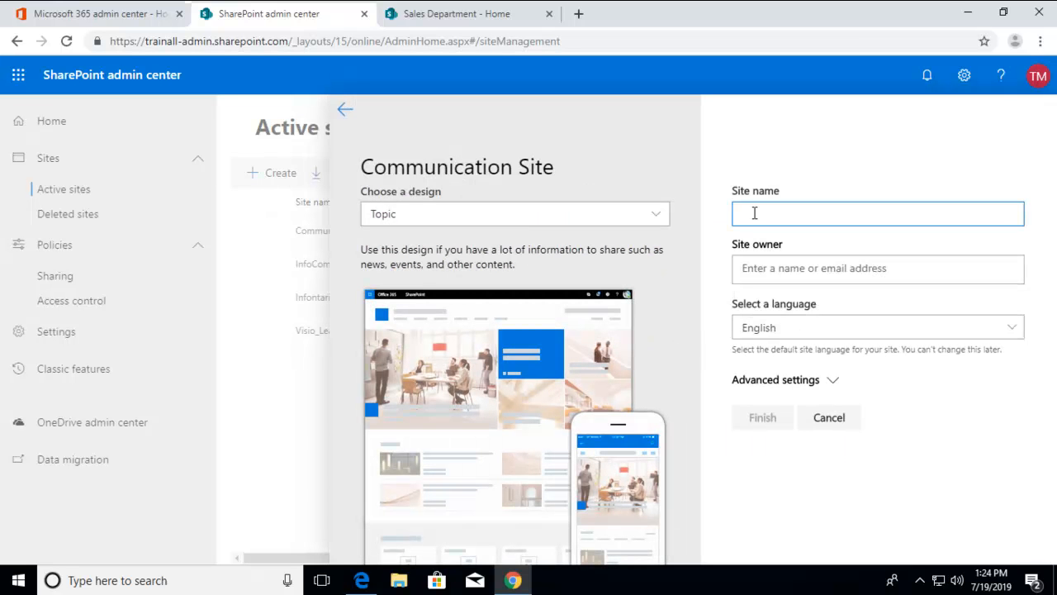
type("Intar")
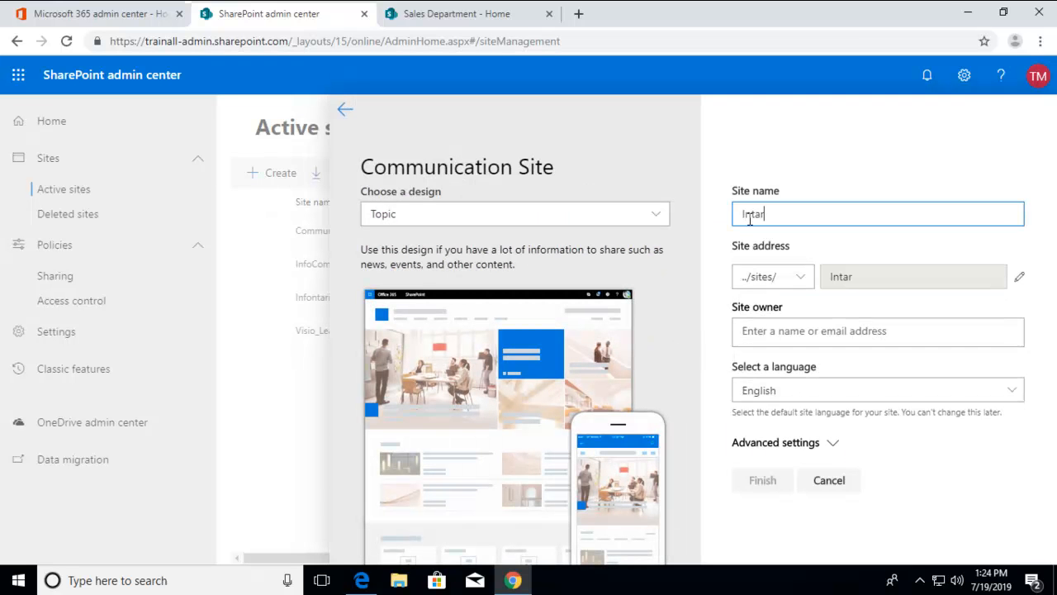
key("BackSpace")
key("BackSpace")
type("eran")
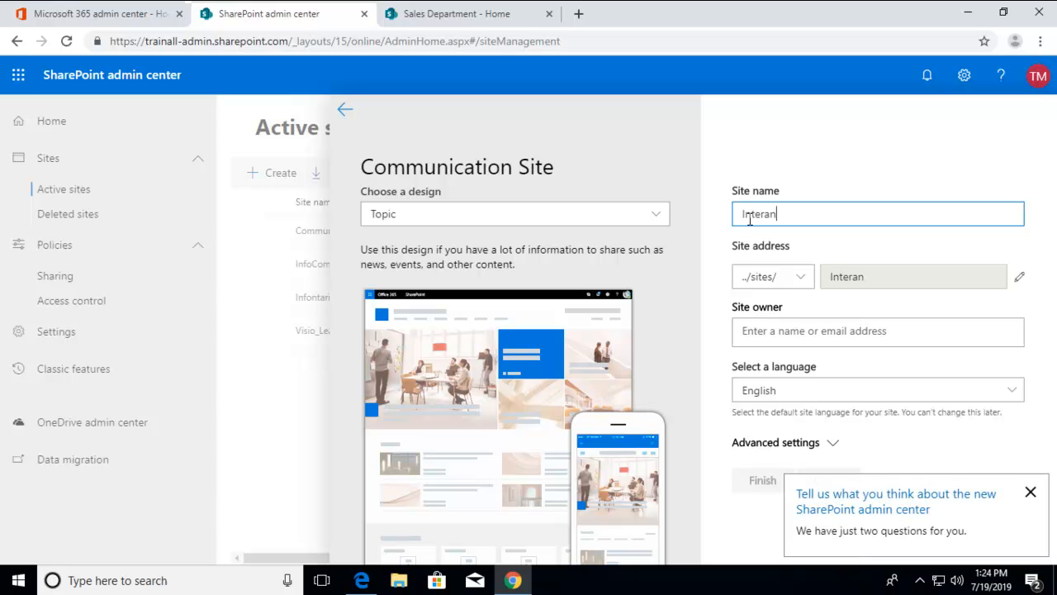
key("BackSpace")
key("BackSpace")
type("national Branch")
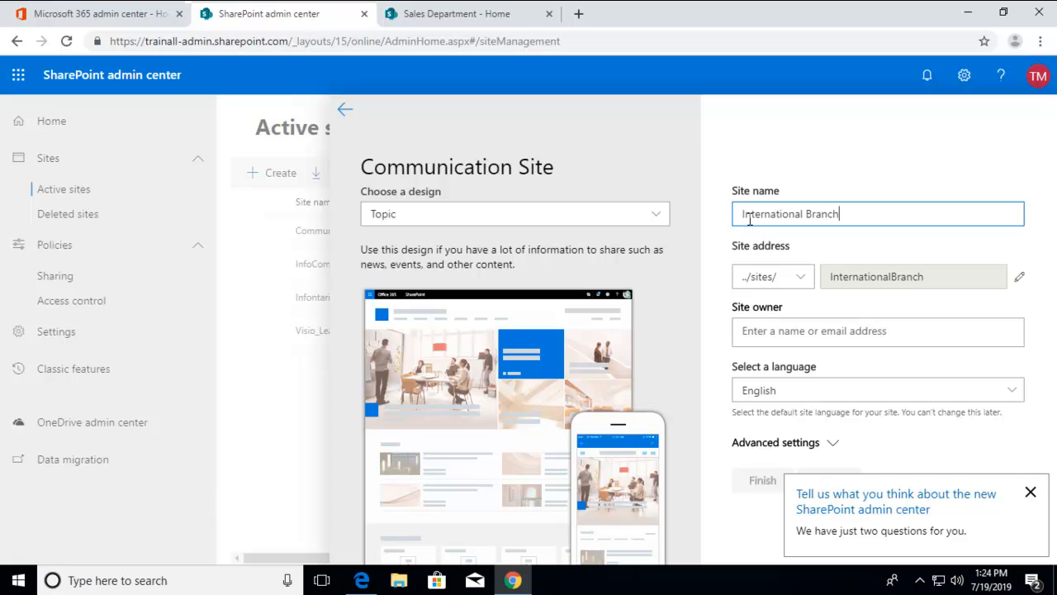
left_click(747, 355)
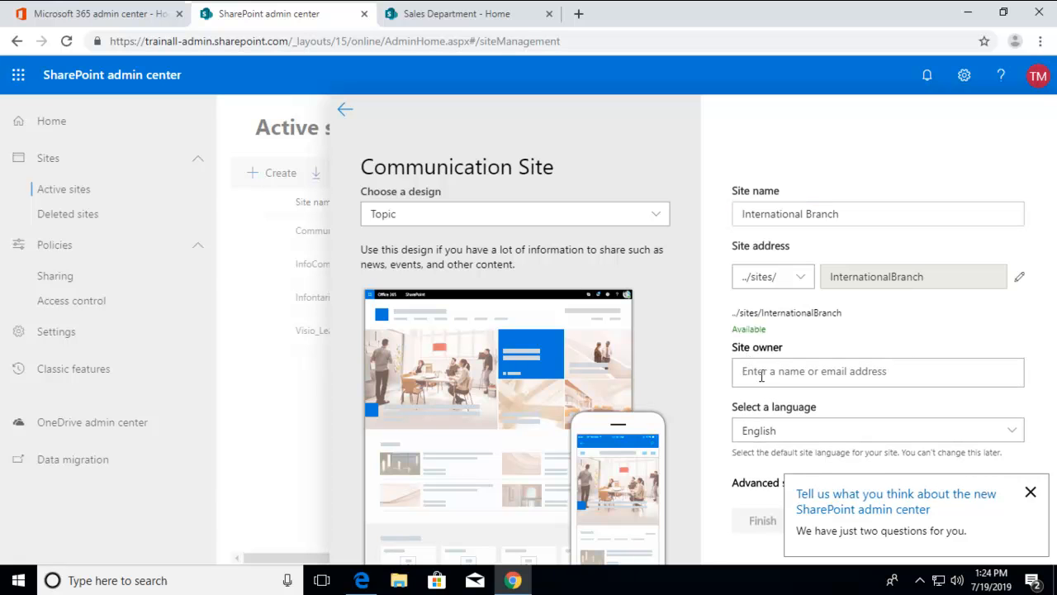
type("t")
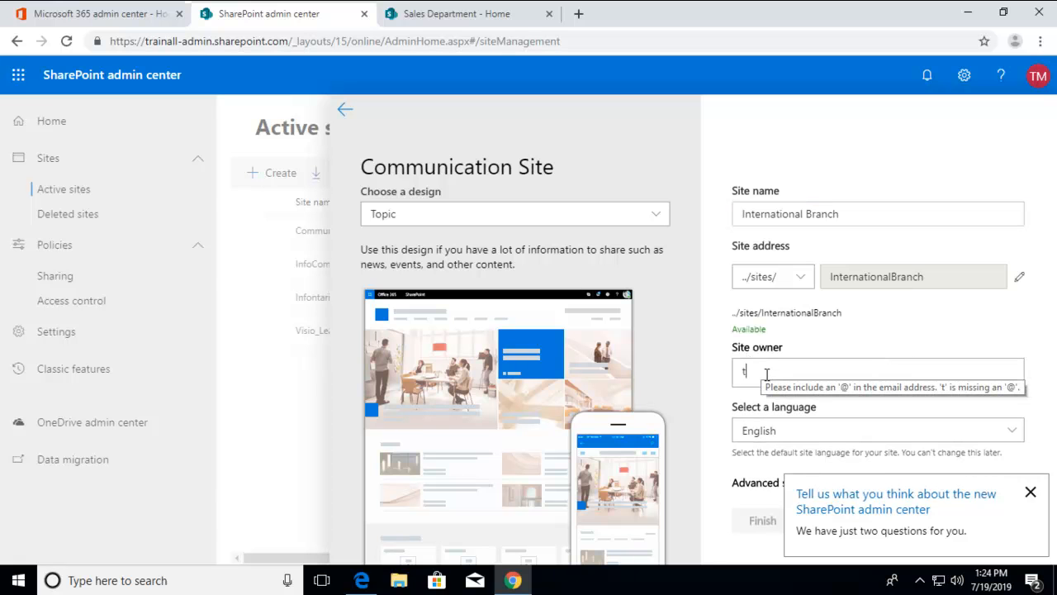
type("r")
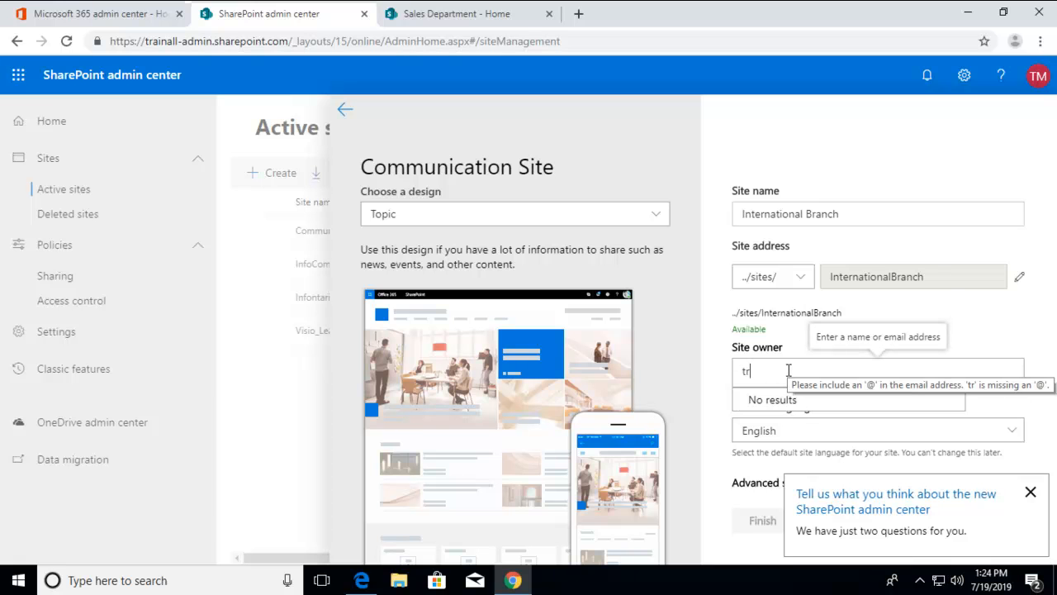
key("BackSpace")
key("BackSpace")
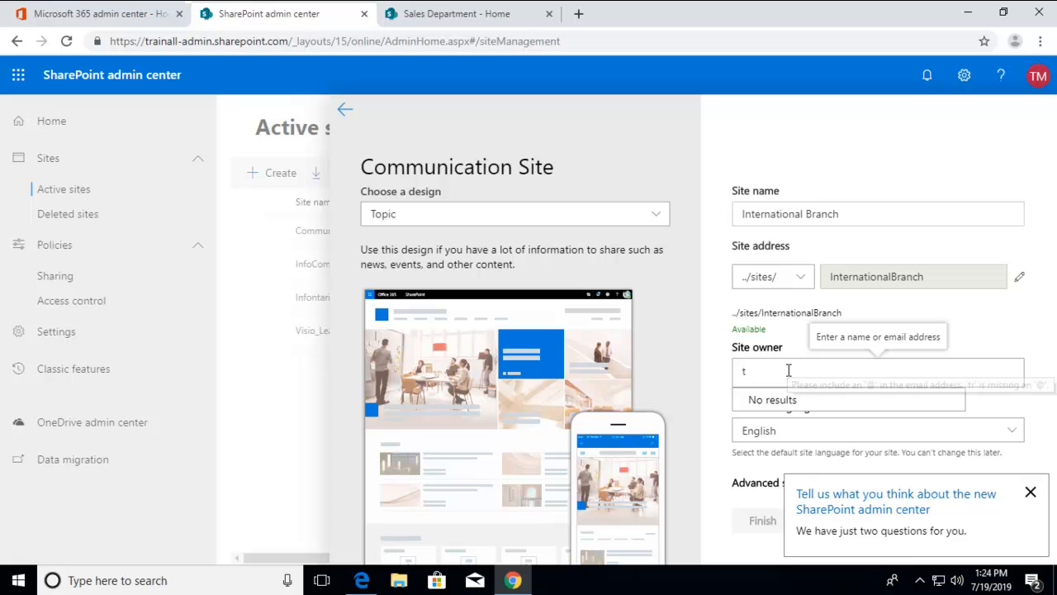
type("trai")
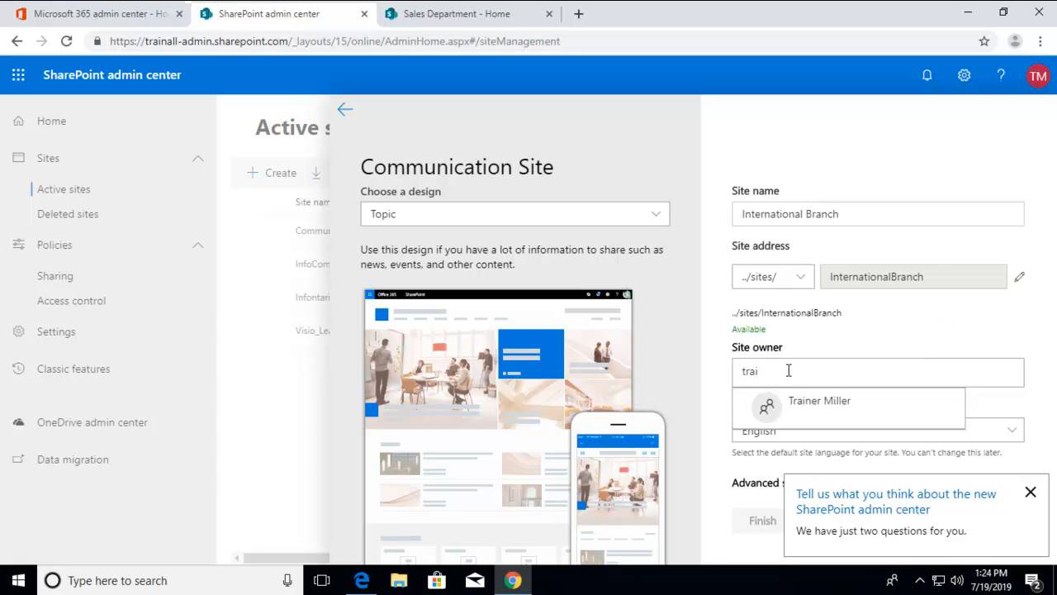
left_click(806, 401)
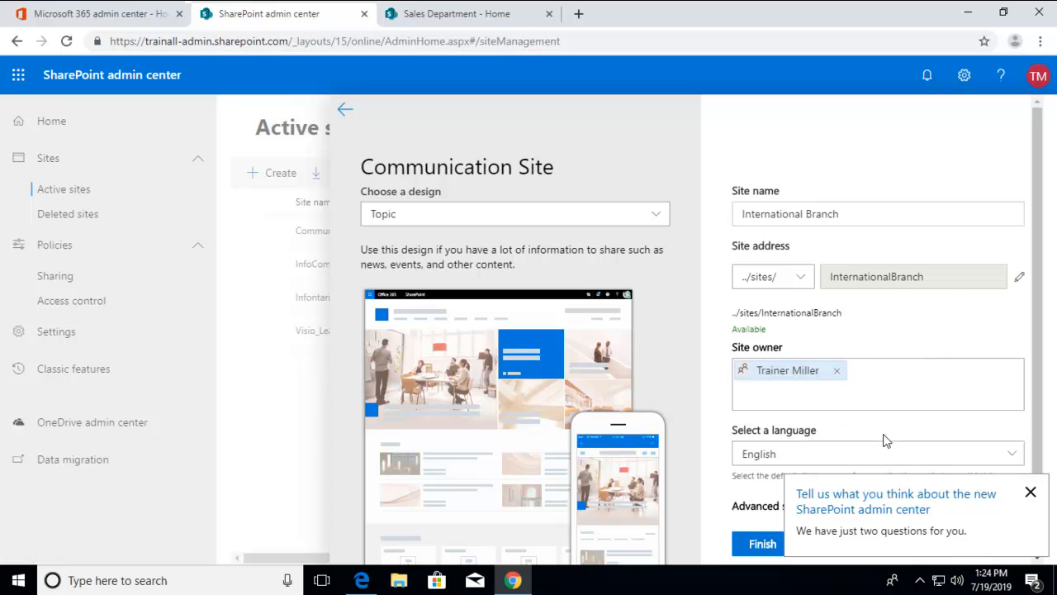
scroll(1024, 351, "down", 1)
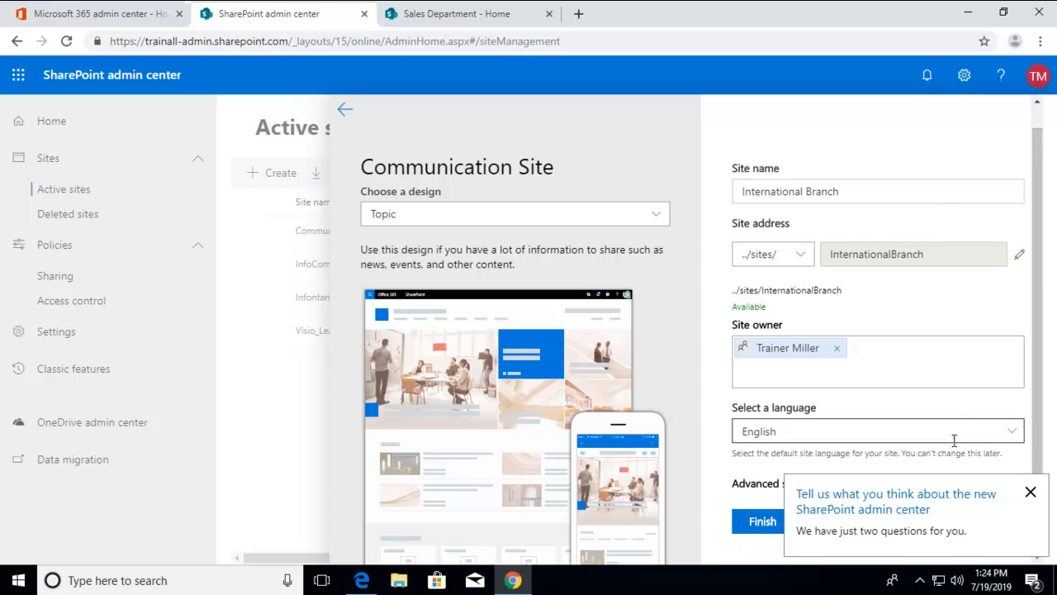
left_click(1030, 491)
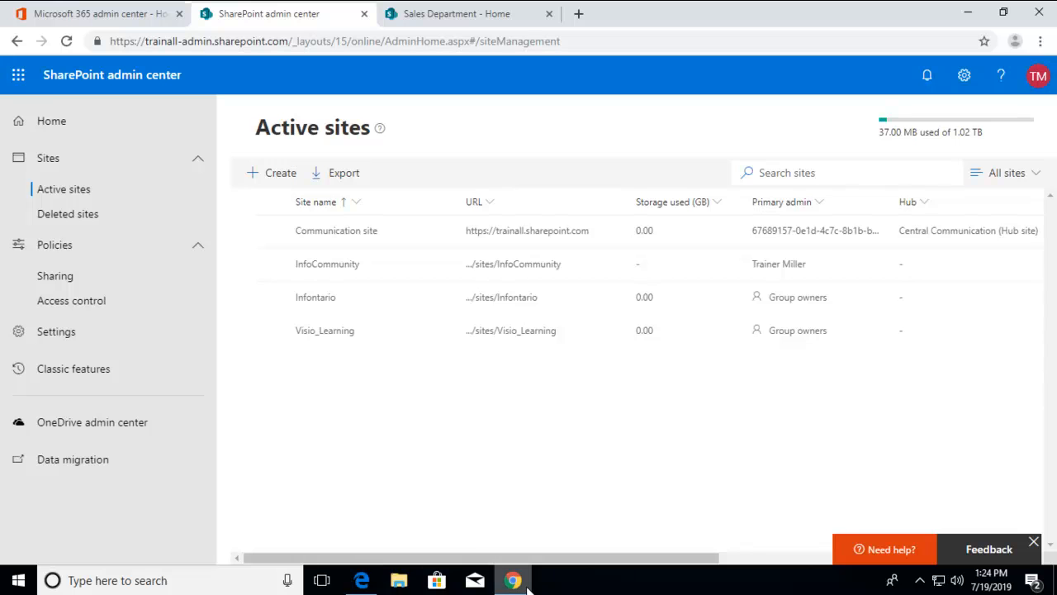
Step: Dismiss the feedback bar and start a new Communication site with the Topic design, named International
mouse_move(528, 583)
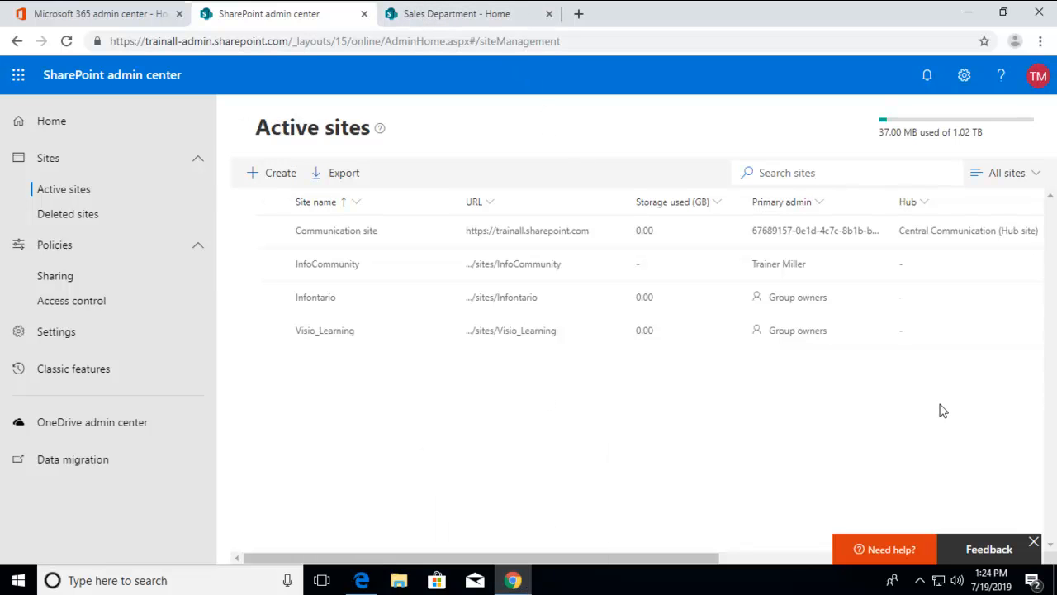
left_click(1033, 542)
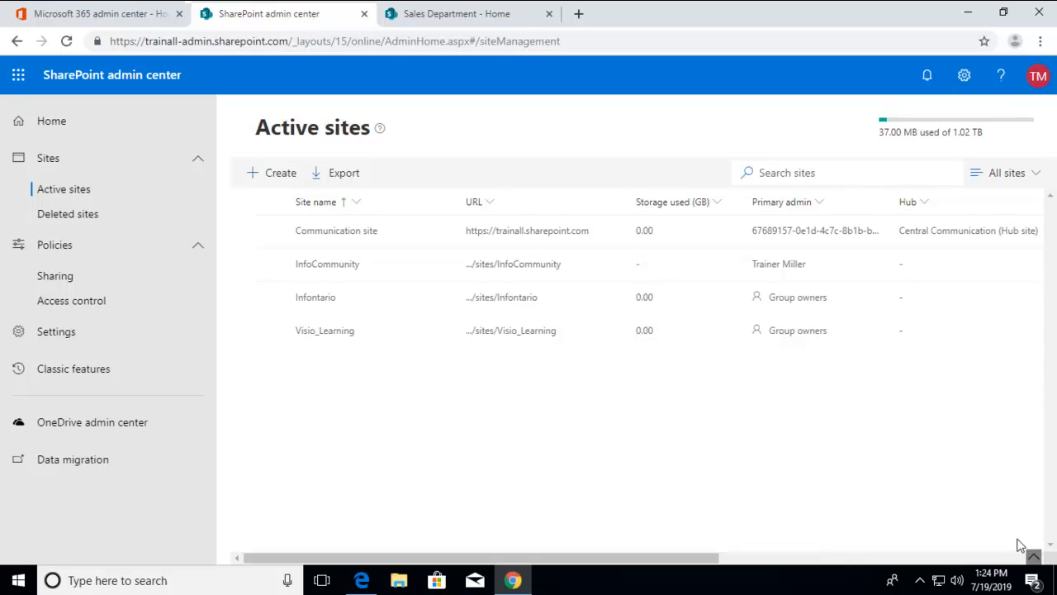
left_click(264, 174)
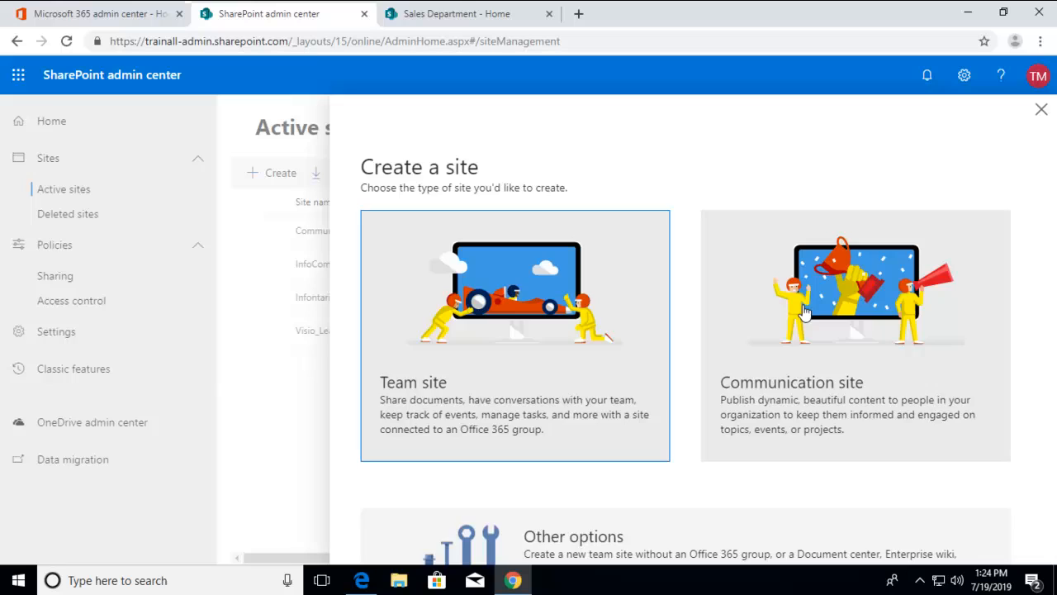
left_click(811, 277)
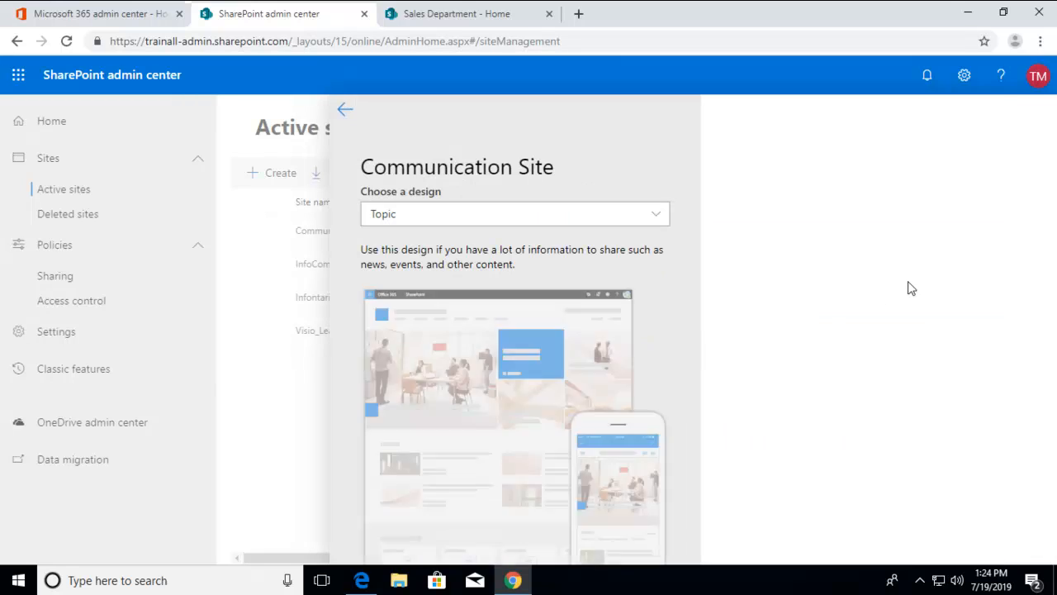
type("I")
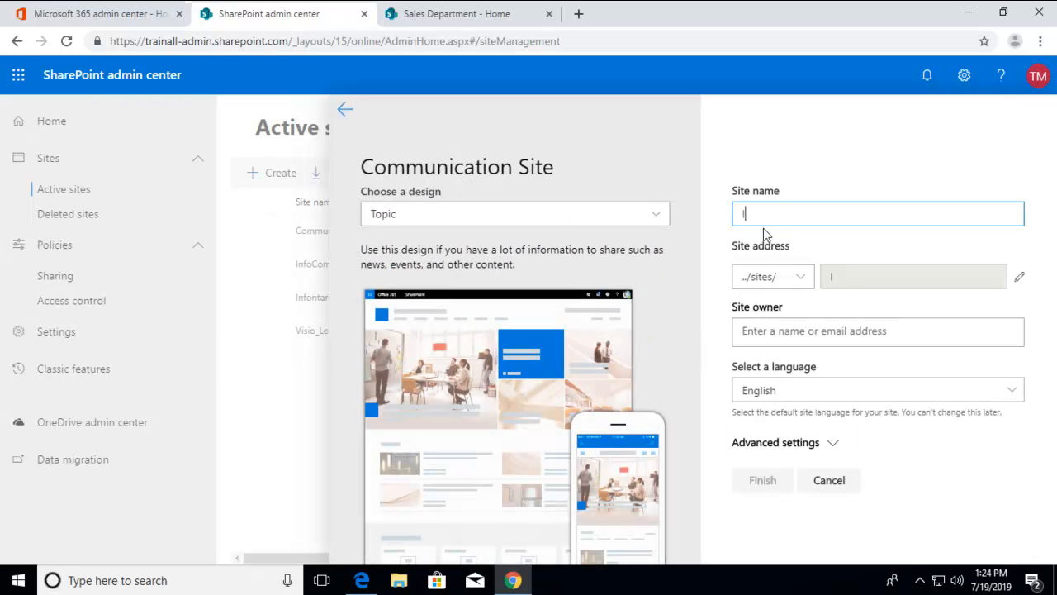
type("ntarnernational")
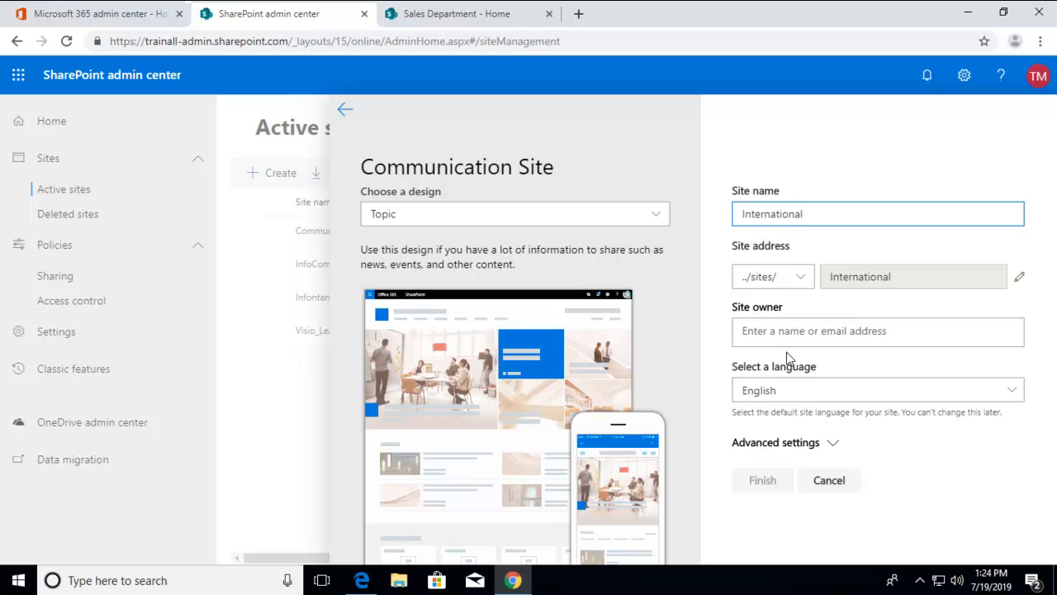
Step: Assign the administrator's account as the International site's owner and finish creating the site
left_click(786, 356)
type("tr")
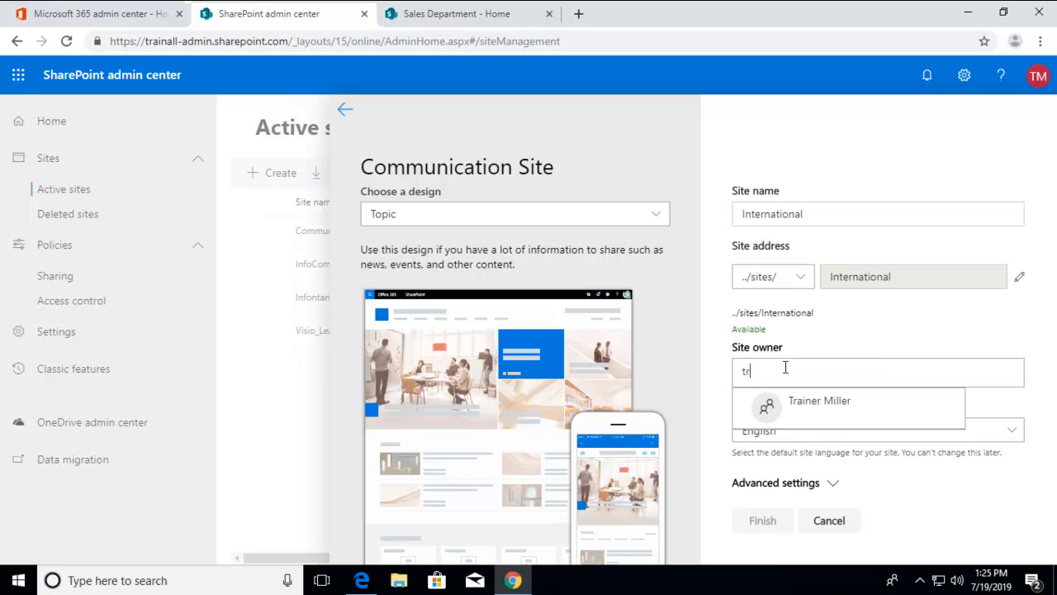
left_click(790, 402)
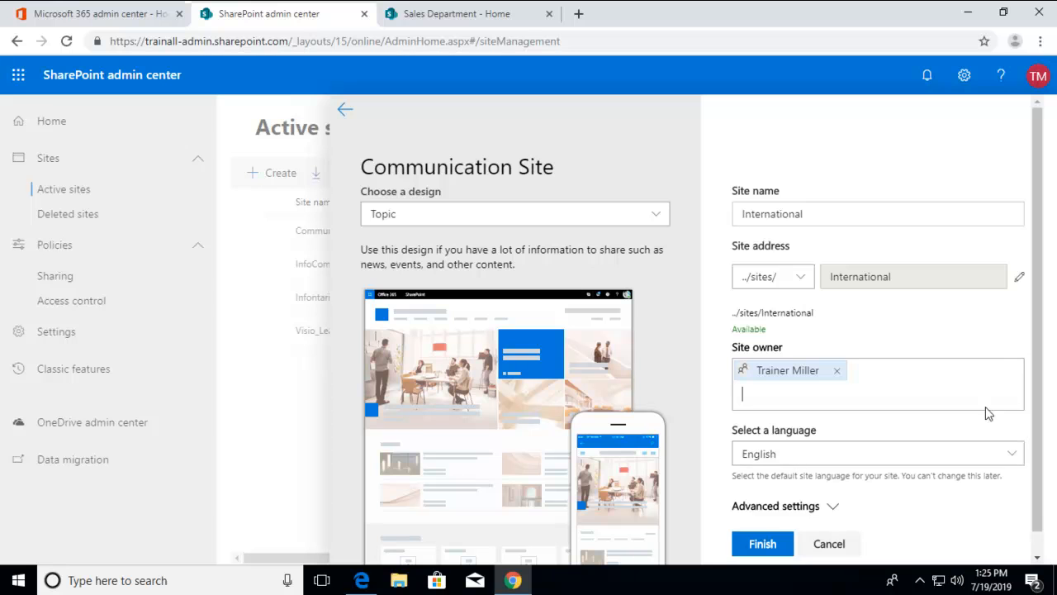
scroll(1040, 397, "down", 1)
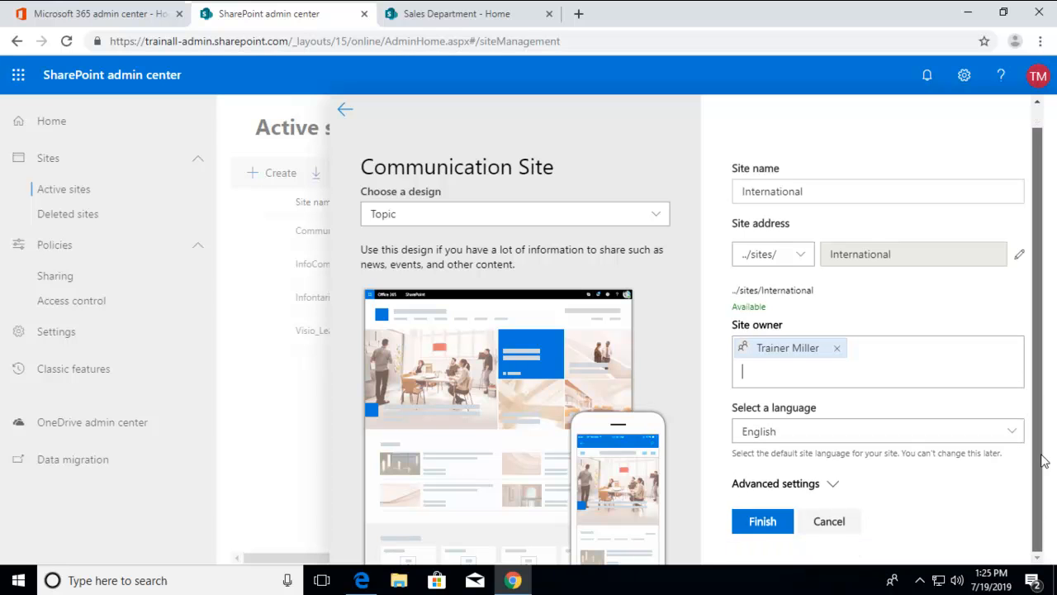
left_click(762, 526)
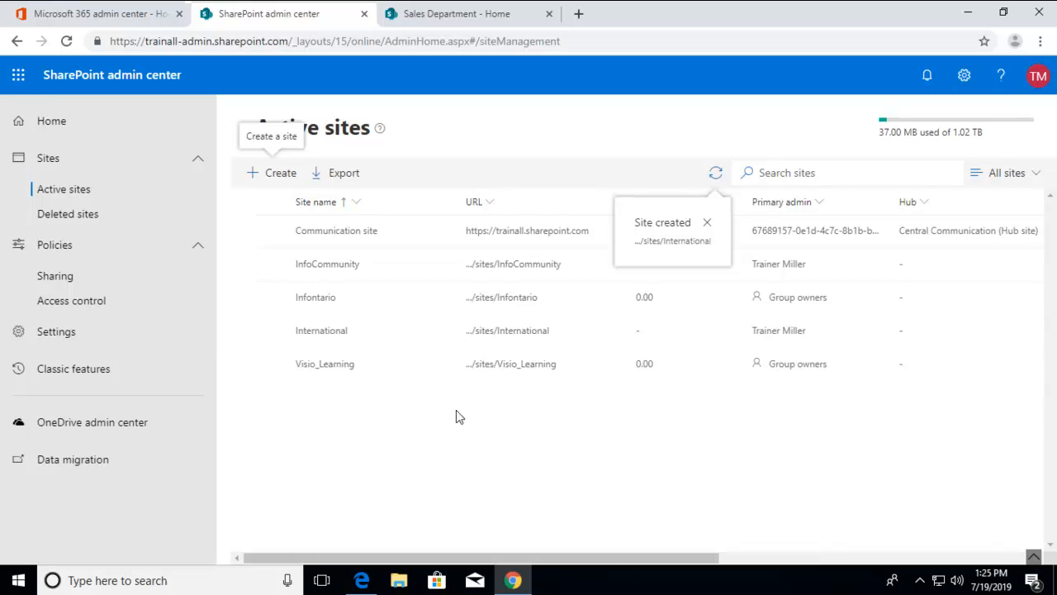
Step: Associate the International site with the Central Communication hub and save the association
left_click(375, 337)
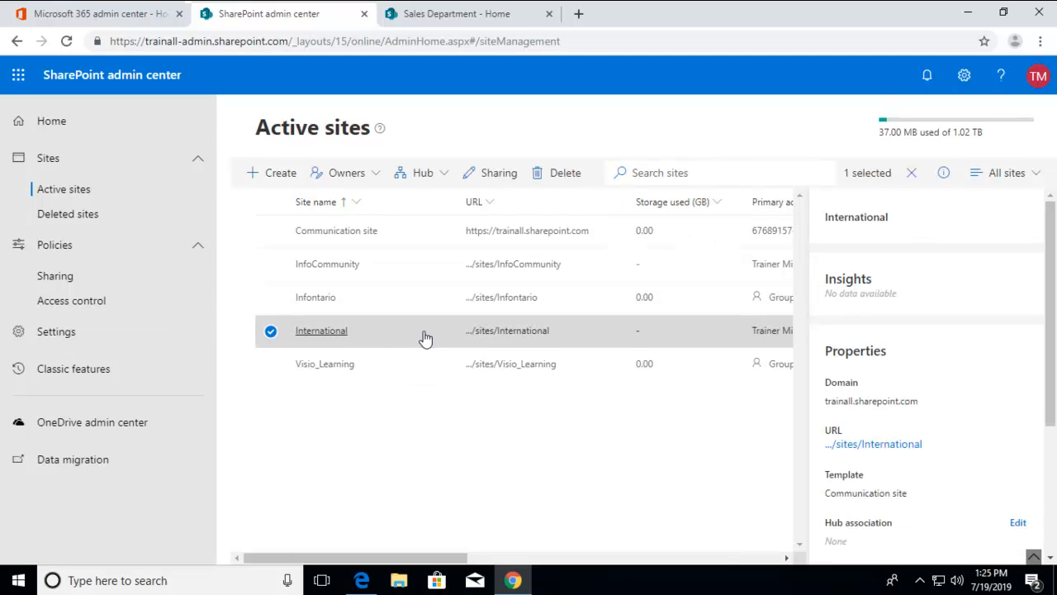
left_click(421, 173)
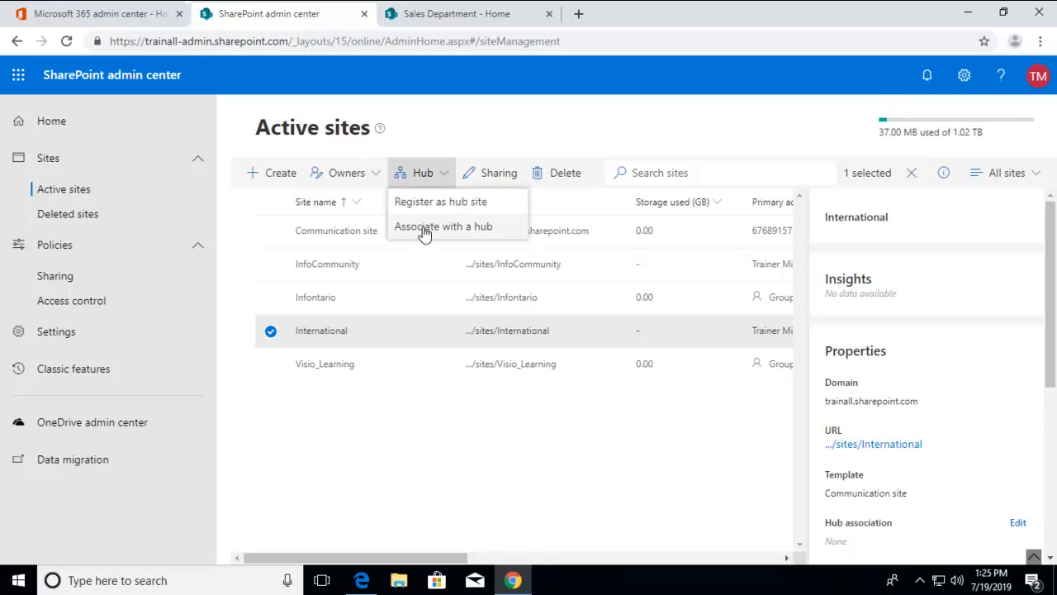
left_click(469, 234)
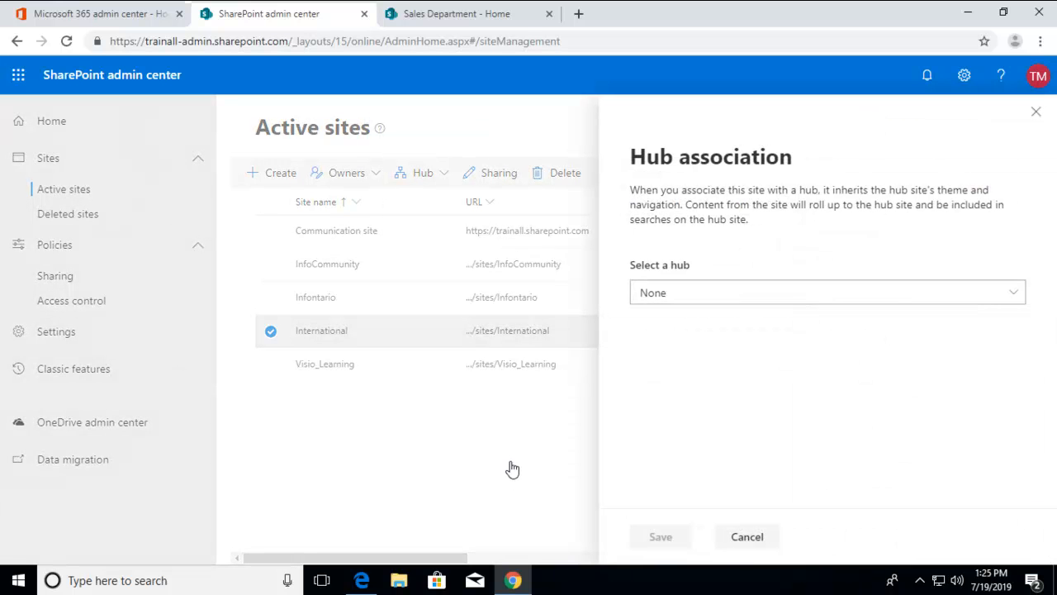
left_click(1015, 297)
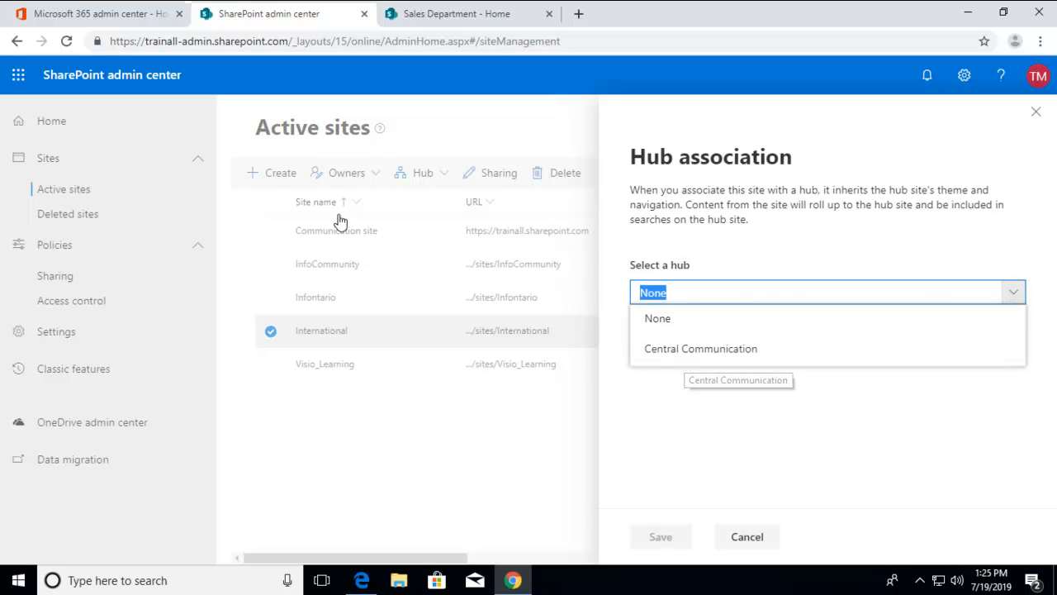
left_click(675, 353)
left_click(652, 541)
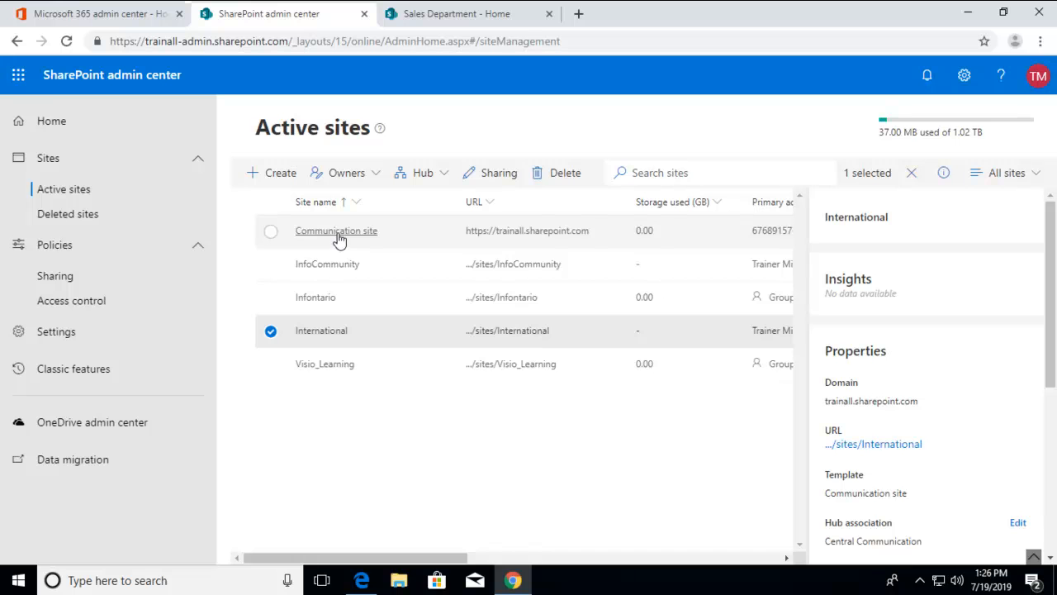
Step: Open the International site, view the hub site association in its site information, and close it without changes
left_click(504, 332)
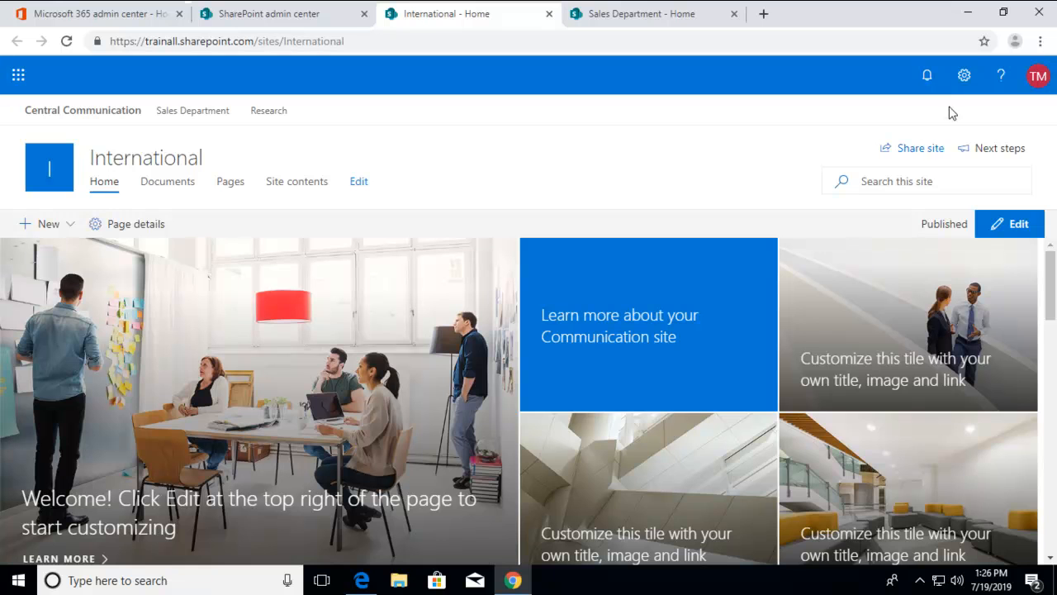
left_click(963, 75)
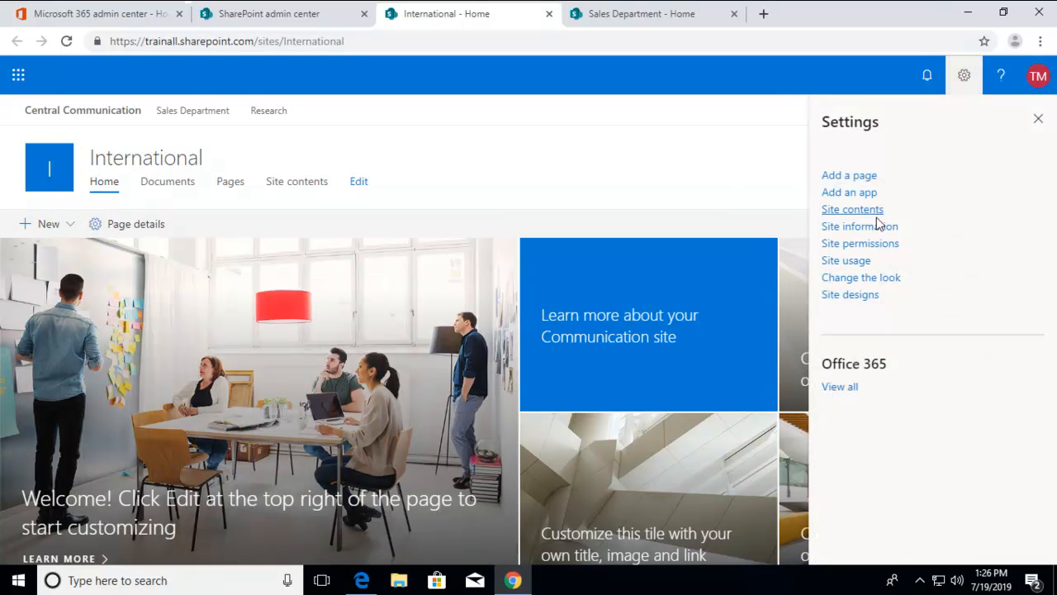
left_click(870, 233)
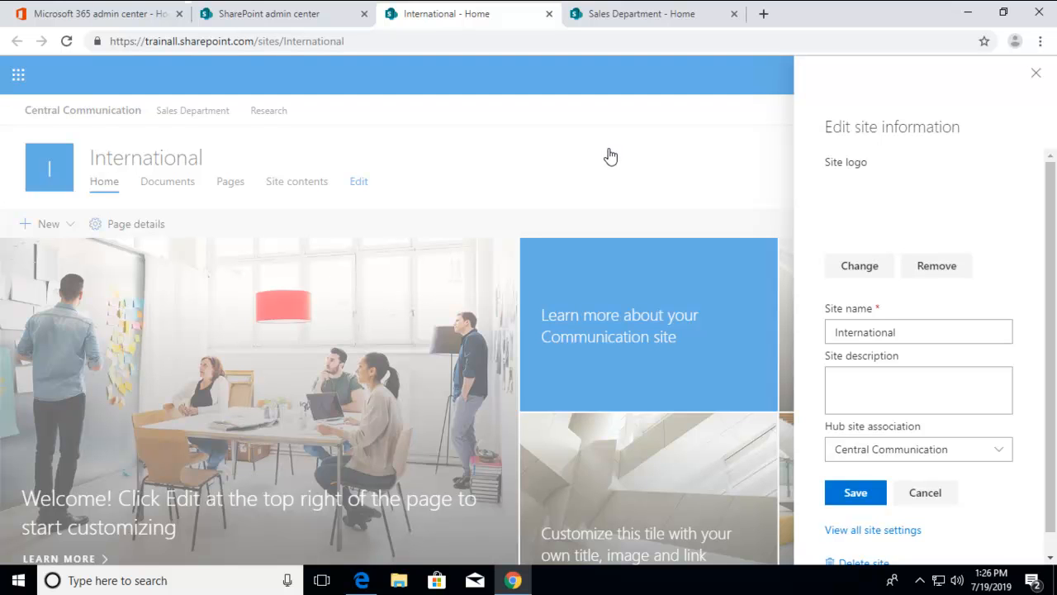
left_click(1037, 74)
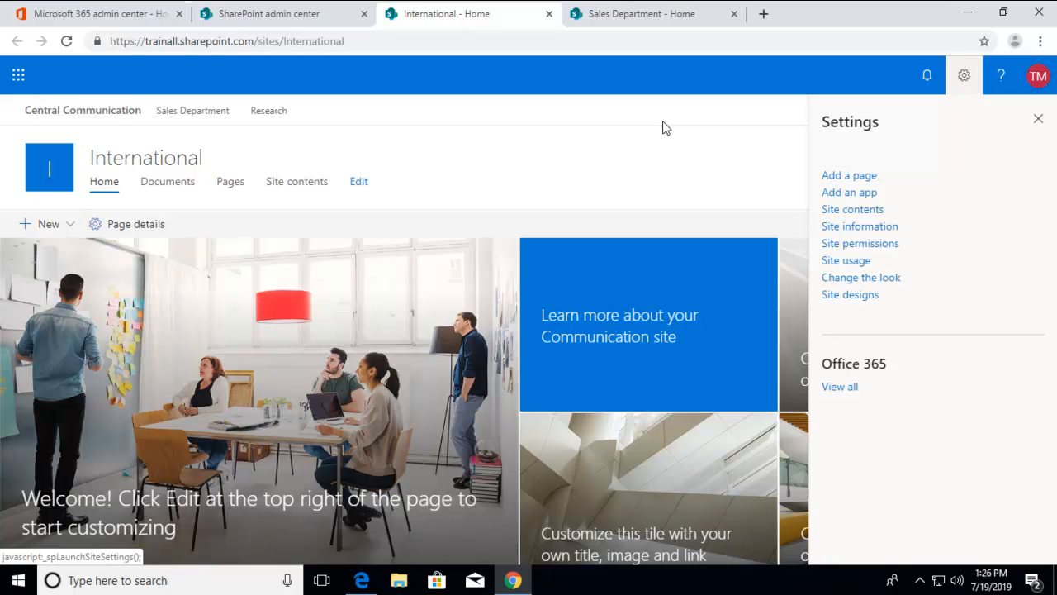
Step: Check the International site's hub in the active sites list, and go from that site to the Central Communication hub home
left_click(273, 16)
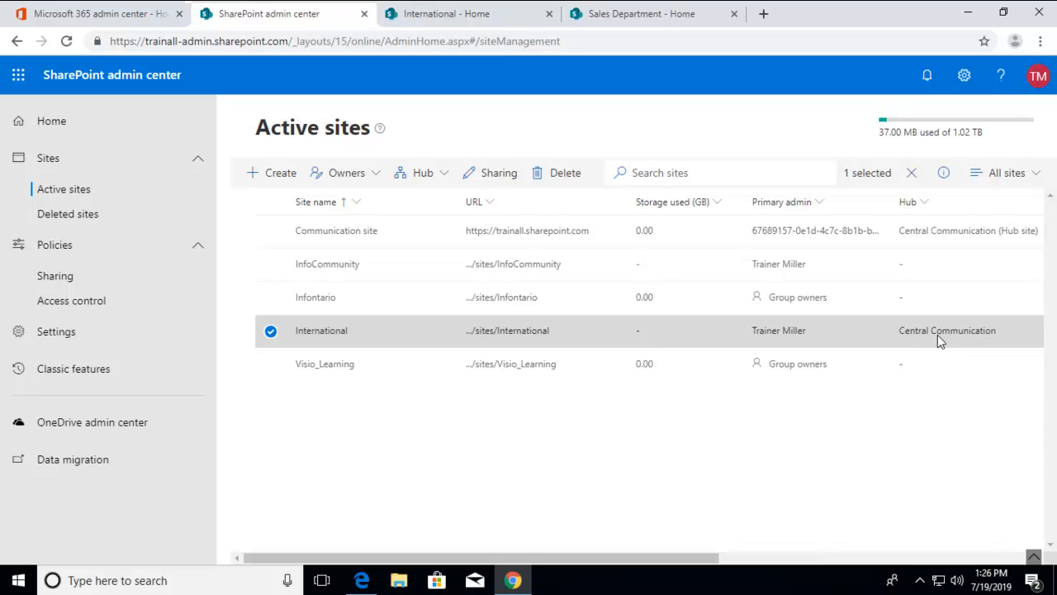
left_click(438, 14)
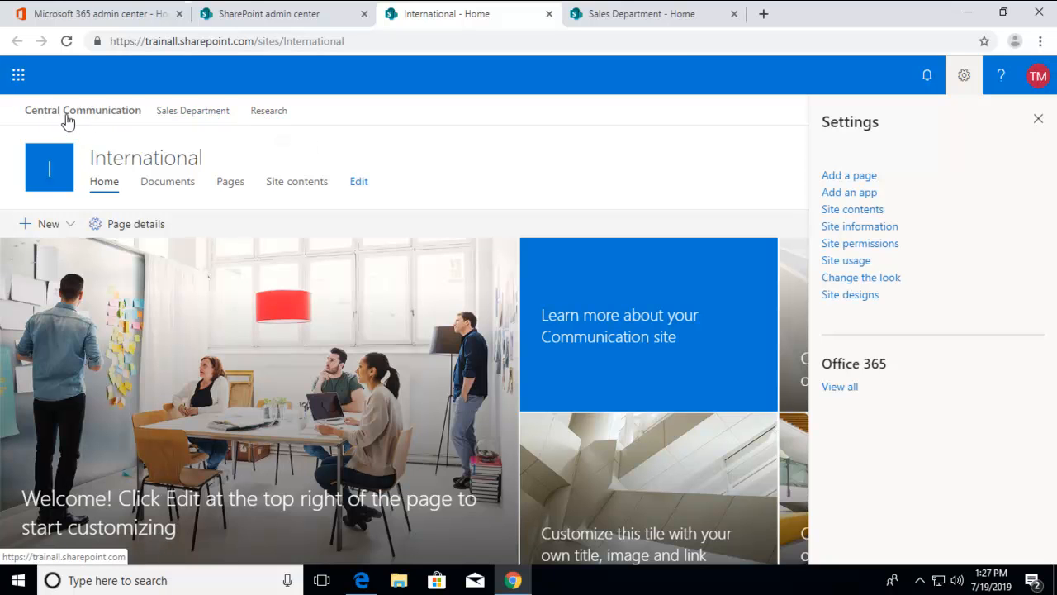
left_click(95, 120)
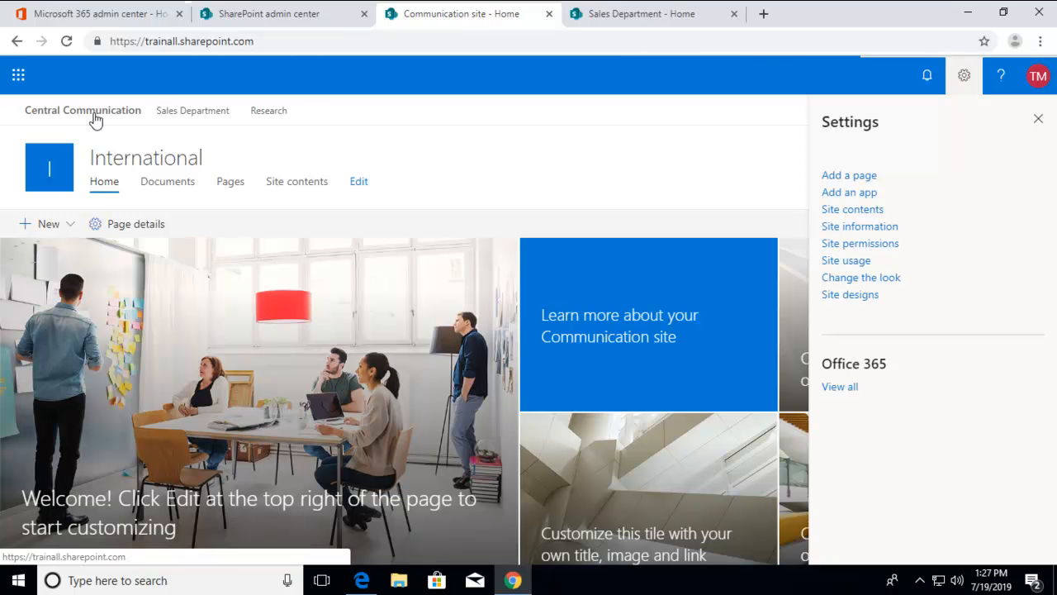